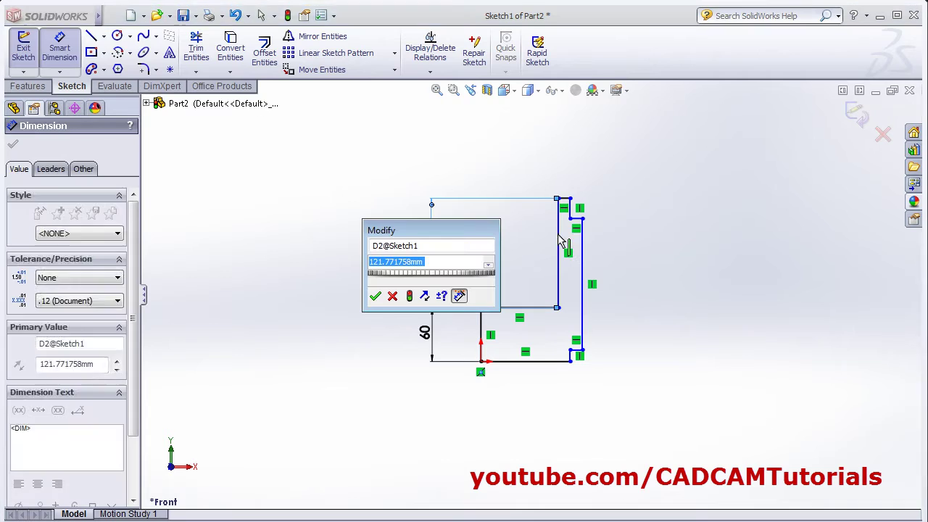
- Set the upper arm's long vertical edge to 80 mm and dimension the profile's bottom edge at 40 mm
{"action": "type", "text": "80"}
{"action": "key", "text": "Return"}
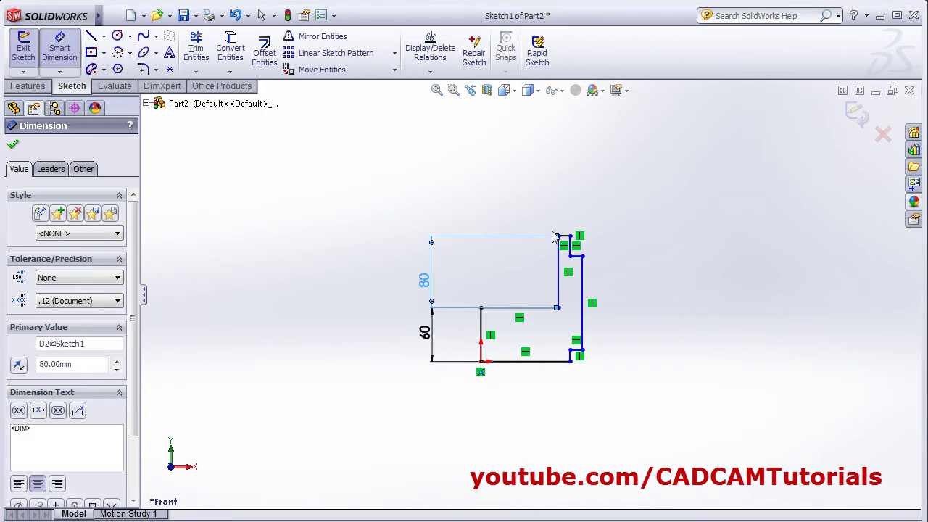
{"action": "key", "text": "alt+Tab"}
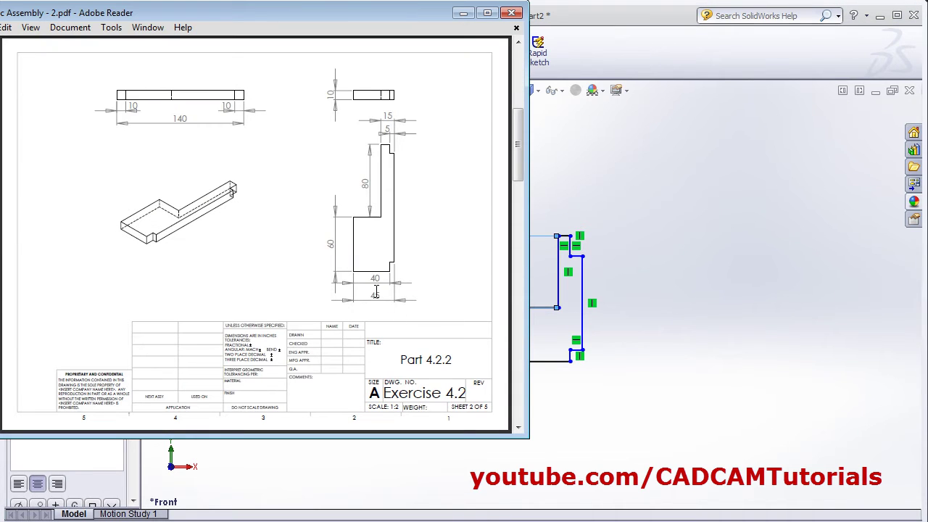
{"action": "key", "text": "alt+Tab"}
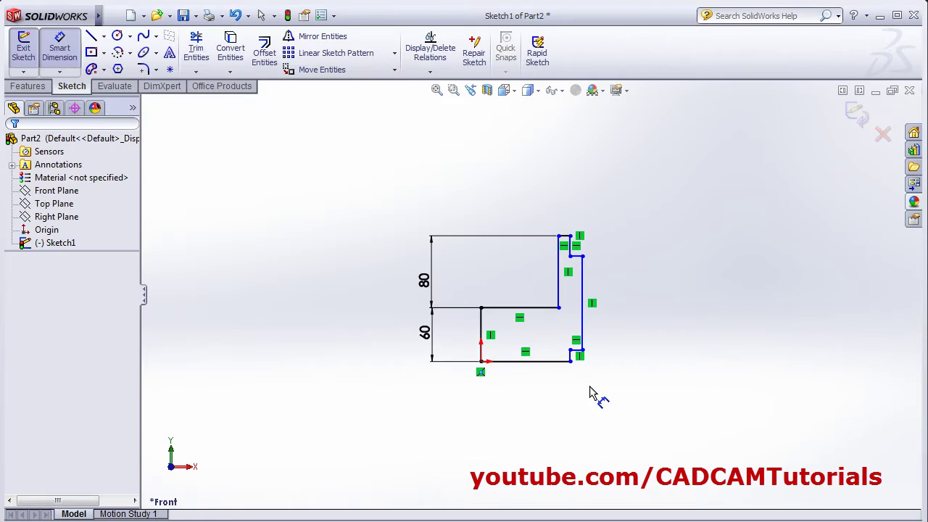
{"action": "left_click", "coordinate": [543, 361]}
{"action": "left_click", "coordinate": [530, 394]}
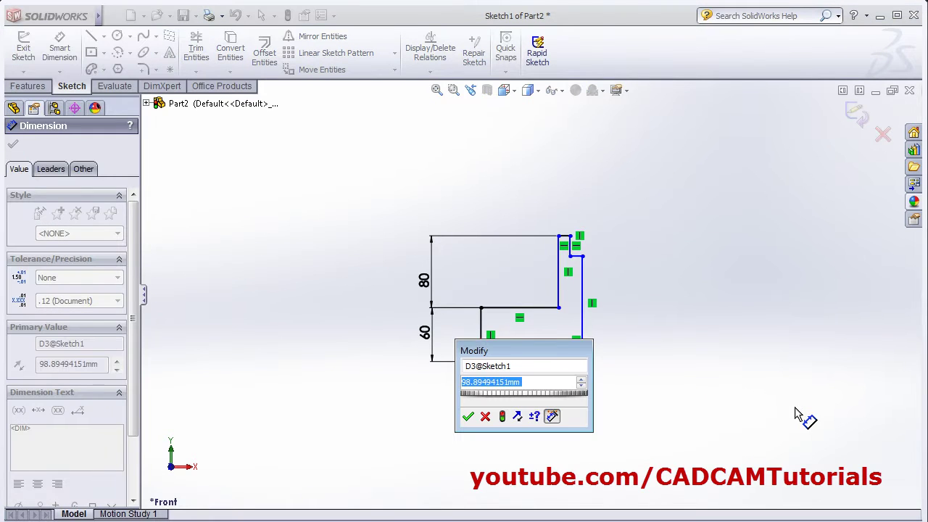
{"action": "type", "text": "40"}
{"action": "key", "text": "Return"}
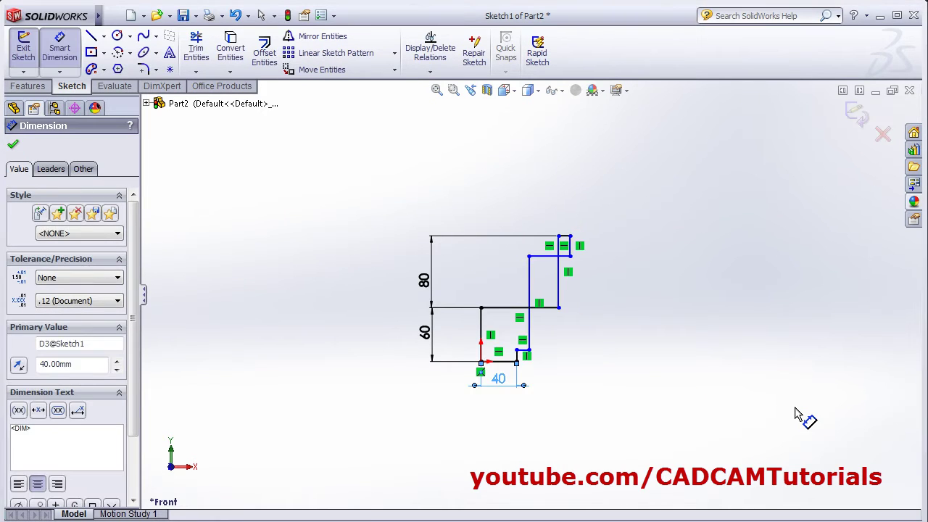
- Dimension the overall width between the profile's lower left edge and long right edge at 45 mm
{"action": "left_click", "coordinate": [482, 333]}
{"action": "left_click", "coordinate": [530, 341]}
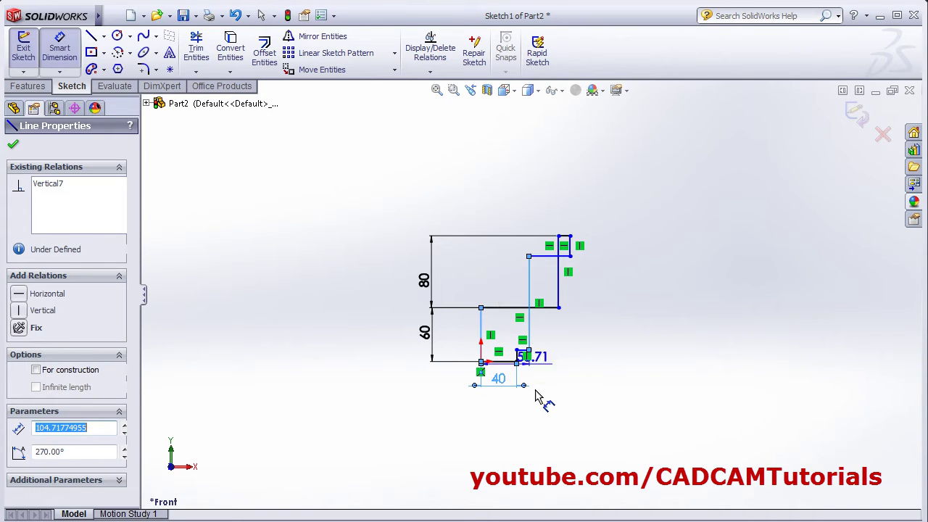
{"action": "left_click", "coordinate": [509, 419]}
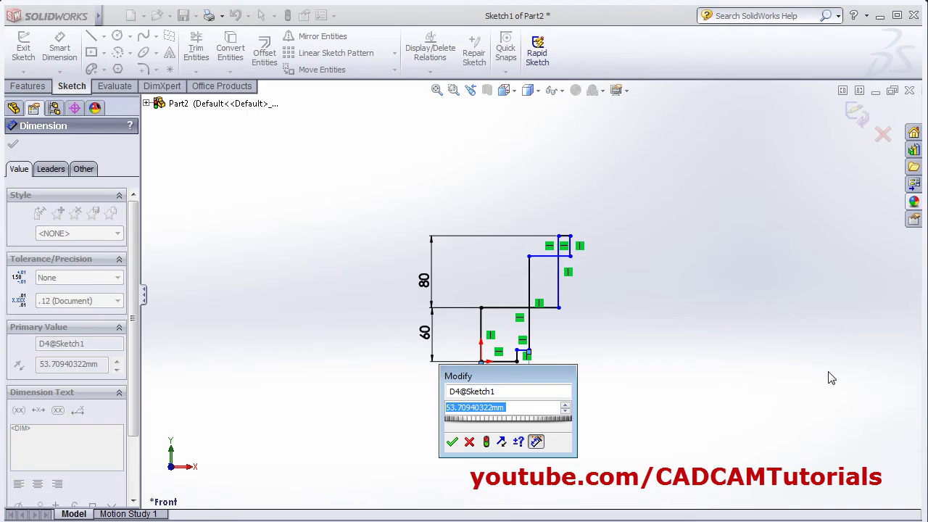
{"action": "type", "text": "45"}
{"action": "key", "text": "Return"}
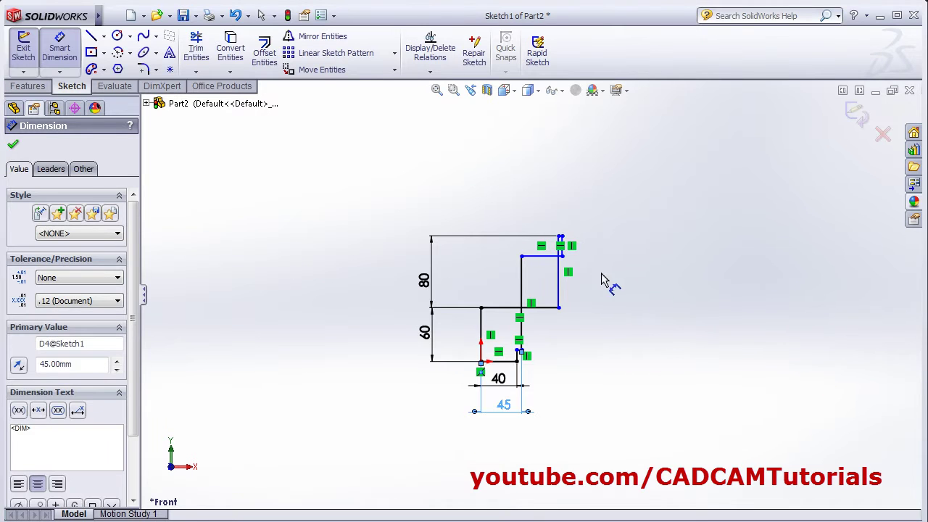
- Move the upper arm's left edge and the upper notch's short vertical edge leftward, inside the profile's long right edge
{"action": "key", "text": "alt+Tab"}
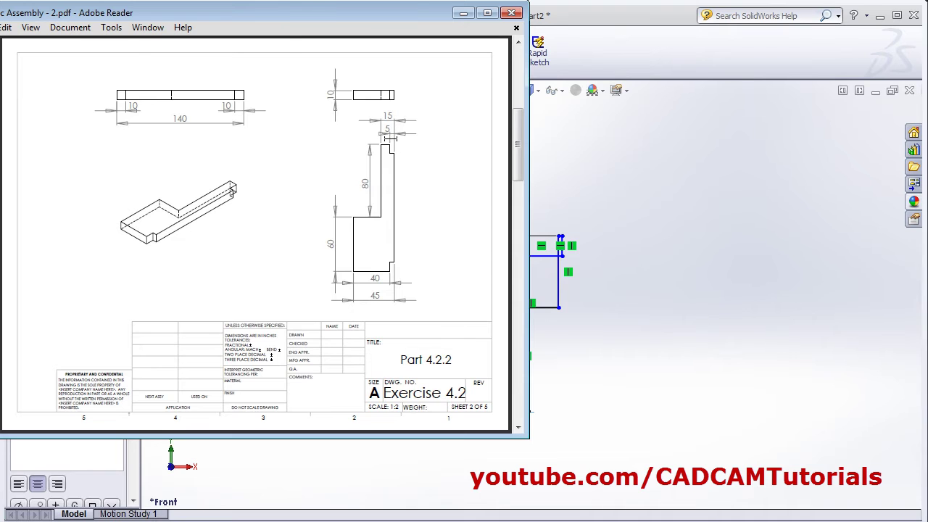
{"action": "key", "text": "alt+Tab"}
{"action": "left_click_drag", "start_coordinate": [555, 269], "coordinate": [491, 276]}
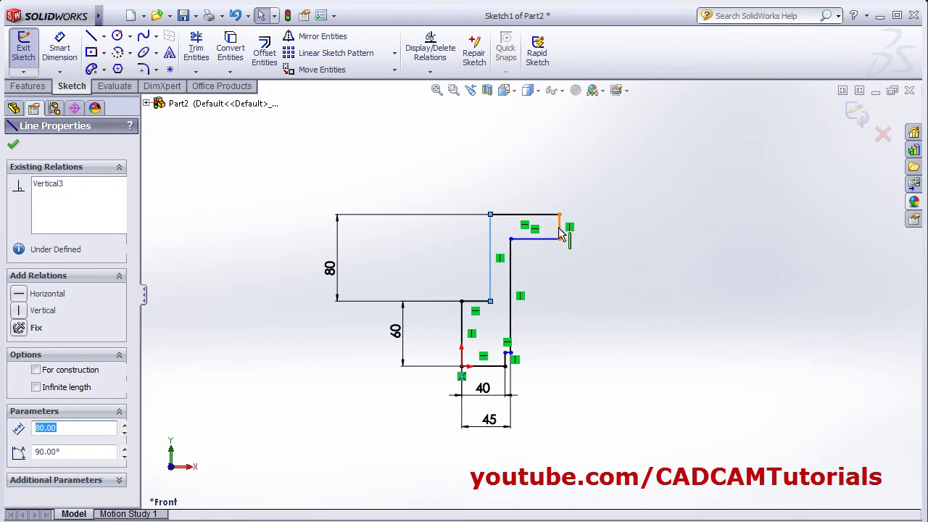
{"action": "mouse_move", "coordinate": [560, 233]}
{"action": "left_mouse_down"}
{"action": "mouse_move", "coordinate": [528, 229]}
{"action": "mouse_move", "coordinate": [503, 239]}
{"action": "left_mouse_up"}
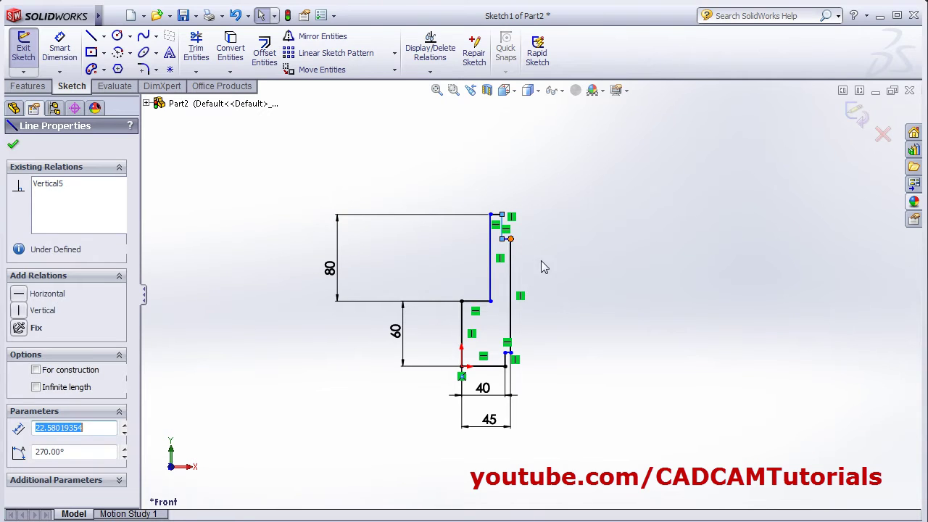
{"action": "left_click", "coordinate": [545, 268]}
{"action": "scroll", "coordinate": [524, 226], "scroll_direction": "down", "scroll_amount": 1}
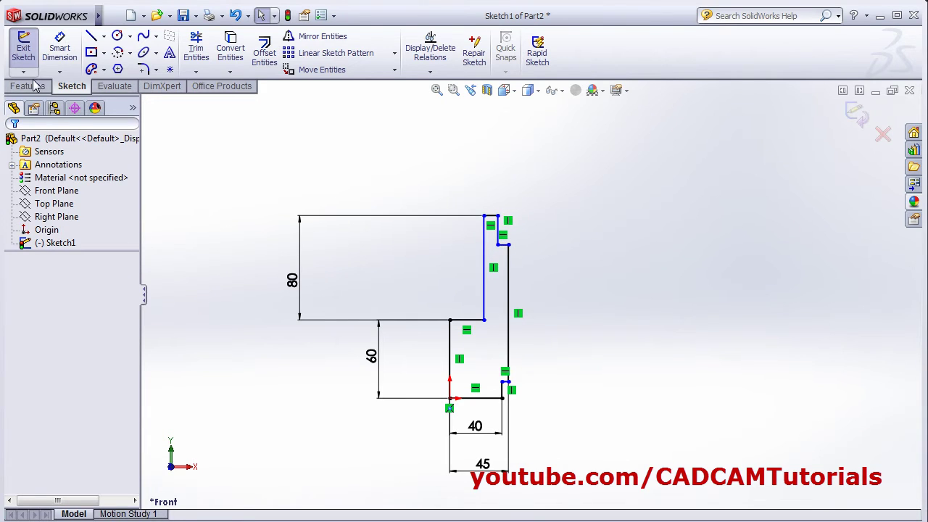
- Dimension the upper notch's width from its short vertical edge to the long right edge at 5 mm
{"action": "left_click", "coordinate": [60, 51]}
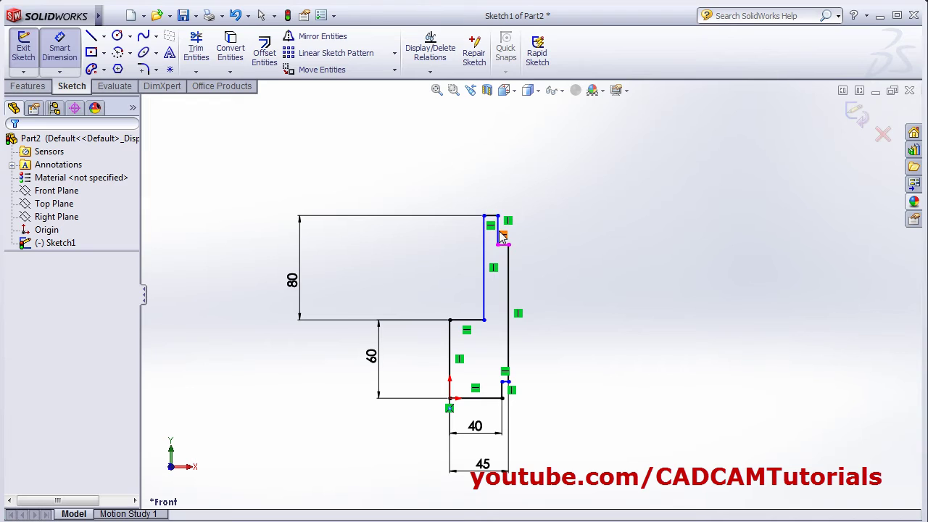
{"action": "left_click", "coordinate": [498, 232]}
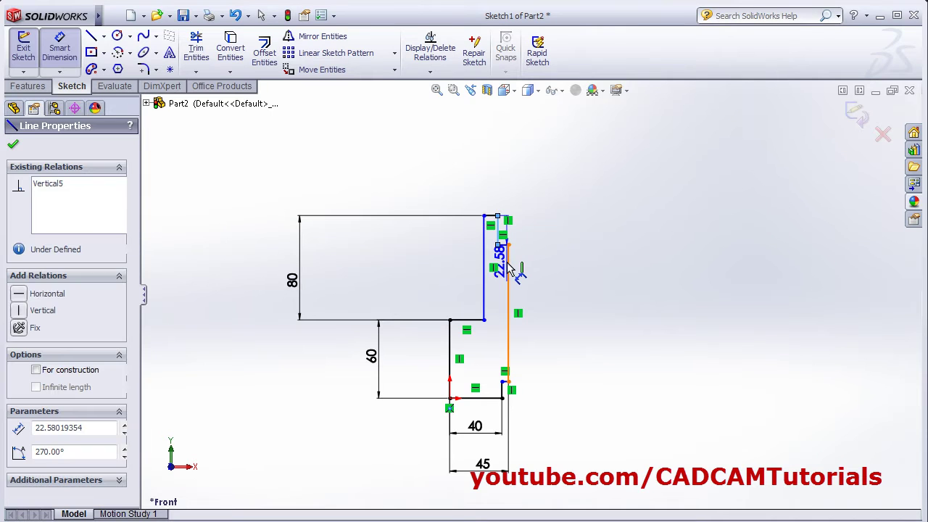
{"action": "left_click", "coordinate": [533, 192]}
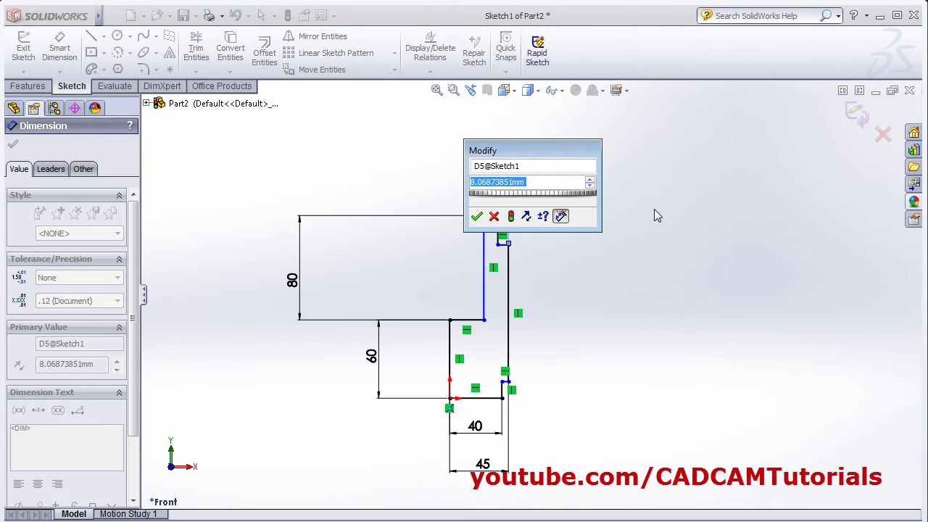
{"action": "type", "text": "5"}
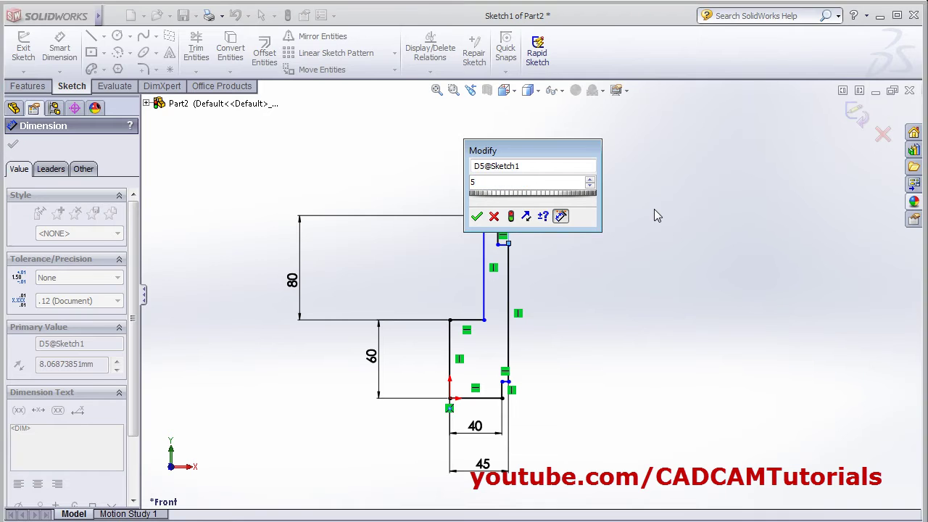
{"action": "key", "text": "Return"}
- Check the reference drawing and dimension the upper arm's width between its left edge and the long right edge at 15 mm
{"action": "key", "text": "alt+Tab"}
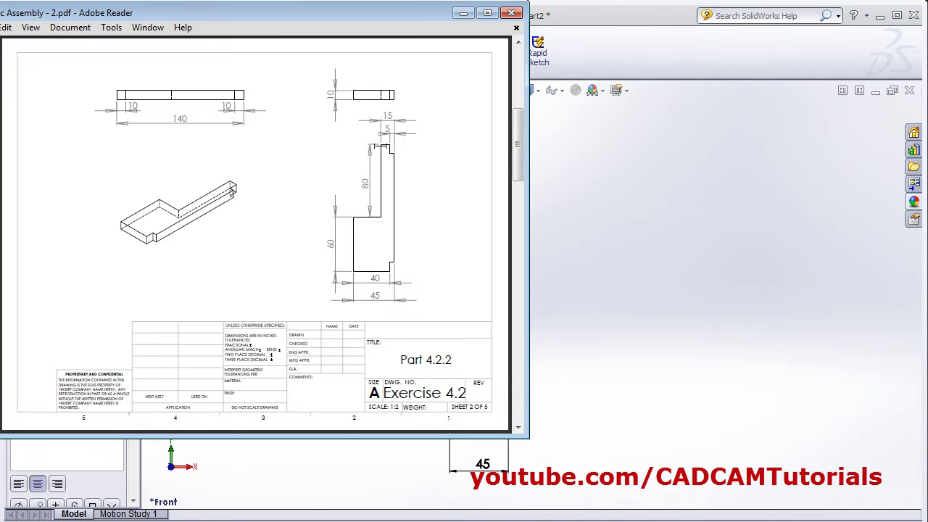
{"action": "left_click", "coordinate": [635, 261]}
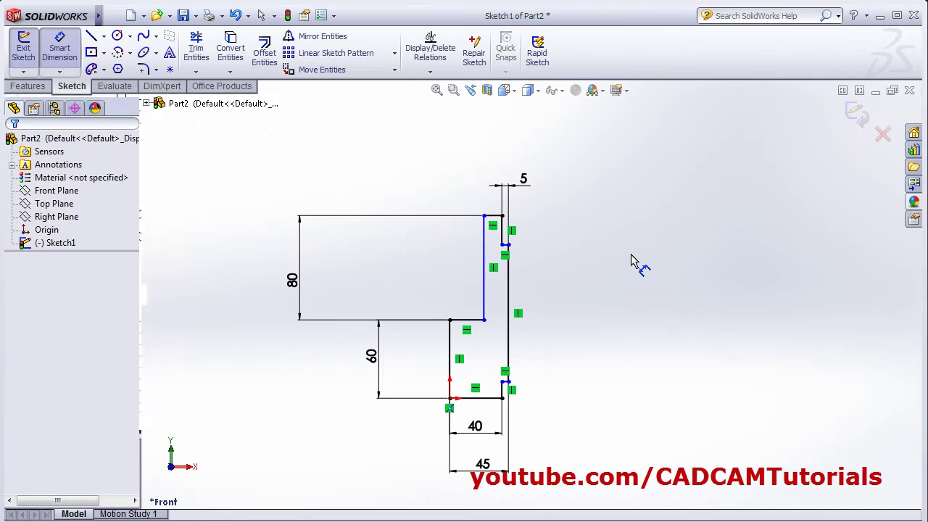
{"action": "left_click", "coordinate": [507, 272]}
{"action": "left_click", "coordinate": [485, 268]}
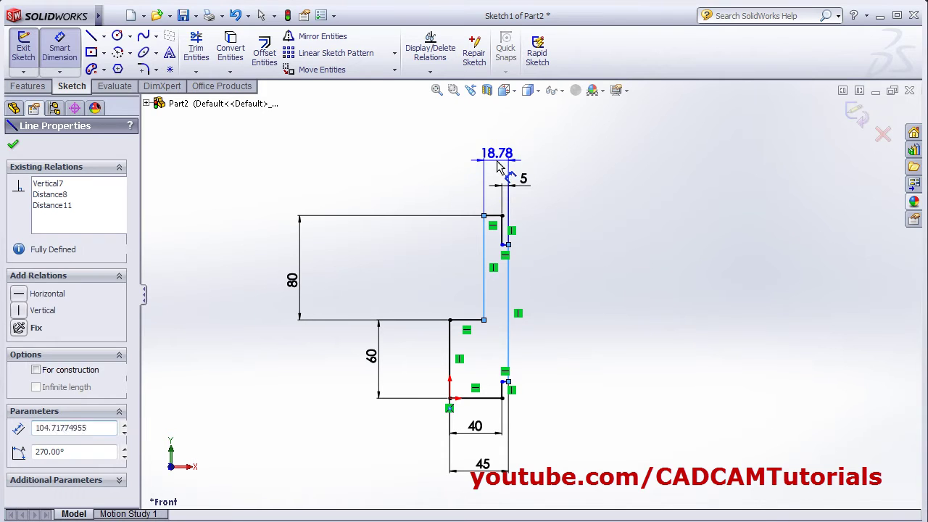
{"action": "left_click", "coordinate": [559, 137]}
{"action": "type", "text": "15"}
{"action": "key", "text": "Return"}
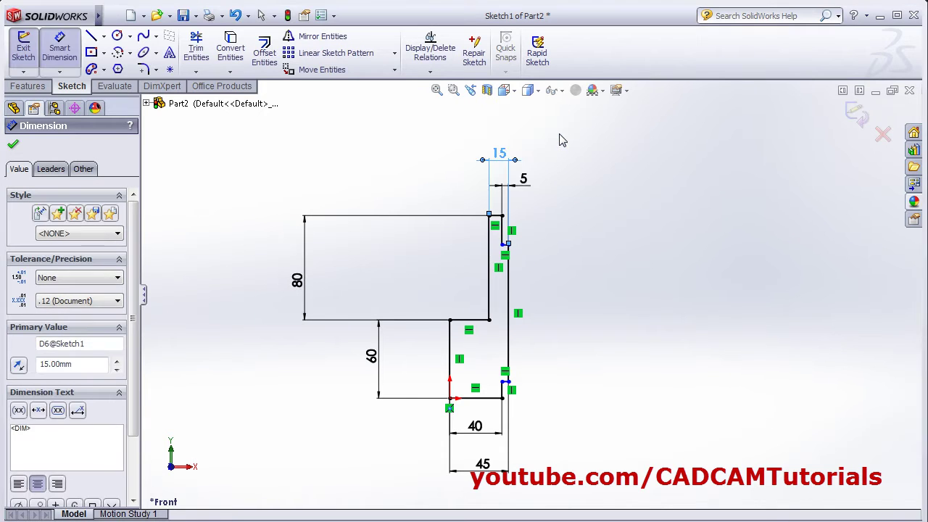
{"action": "key", "text": "Escape"}
{"action": "scroll", "coordinate": [511, 428], "scroll_direction": "up", "scroll_amount": 2}
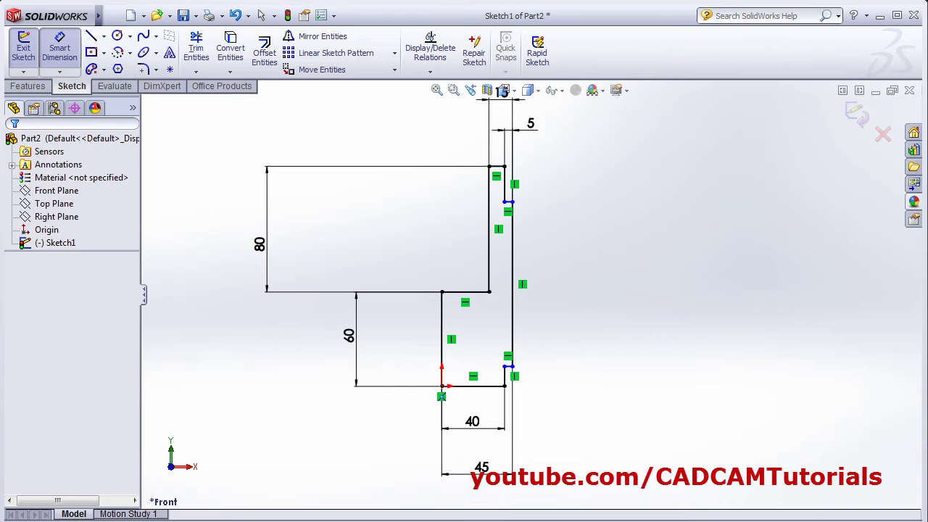
- Check the notch size in the reference drawing and dimension the lower notch's vertical edge at 10 mm
{"action": "key", "text": "alt+Tab"}
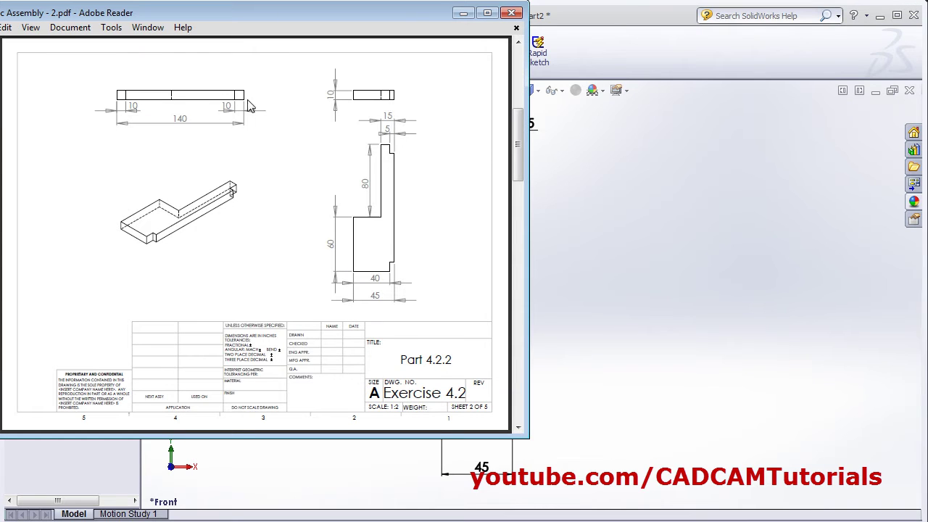
{"action": "left_click", "coordinate": [632, 271]}
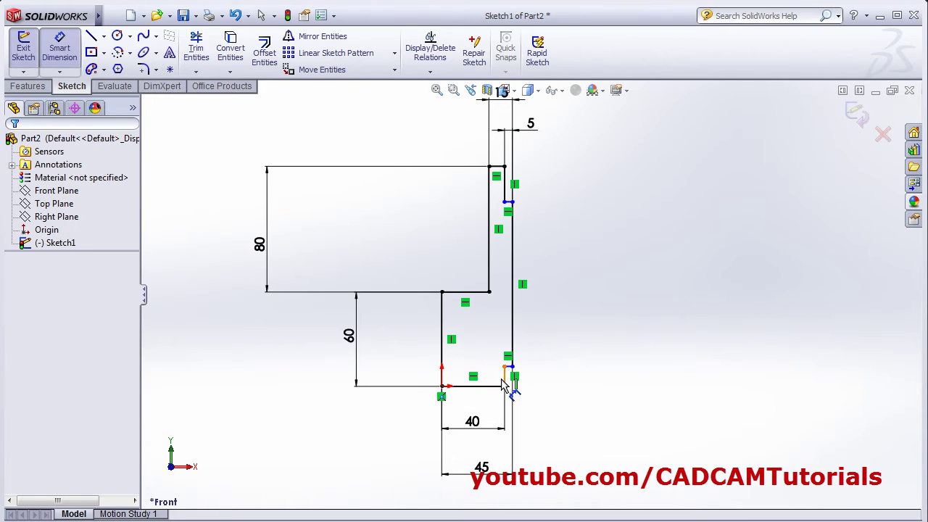
{"action": "left_click", "coordinate": [506, 375]}
{"action": "left_click", "coordinate": [572, 373]}
{"action": "type", "text": "10"}
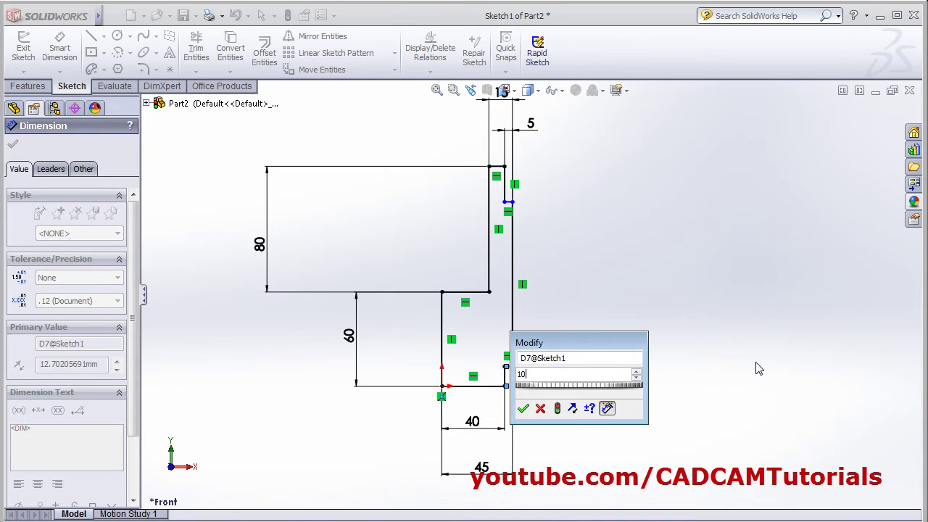
{"action": "key", "text": "Return"}
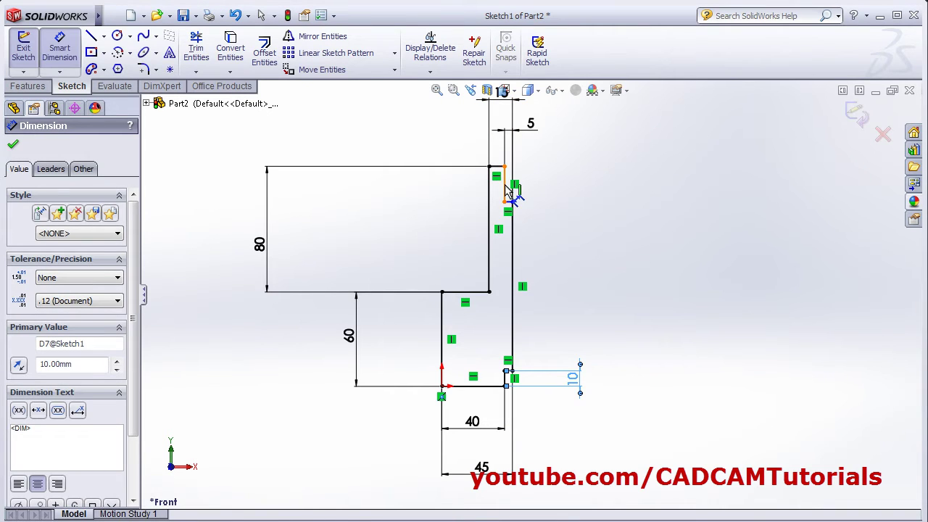
- Dimension the upper notch's short vertical edge at 10 mm
{"action": "left_click", "coordinate": [505, 186]}
{"action": "left_click", "coordinate": [543, 183]}
{"action": "type", "text": "10"}
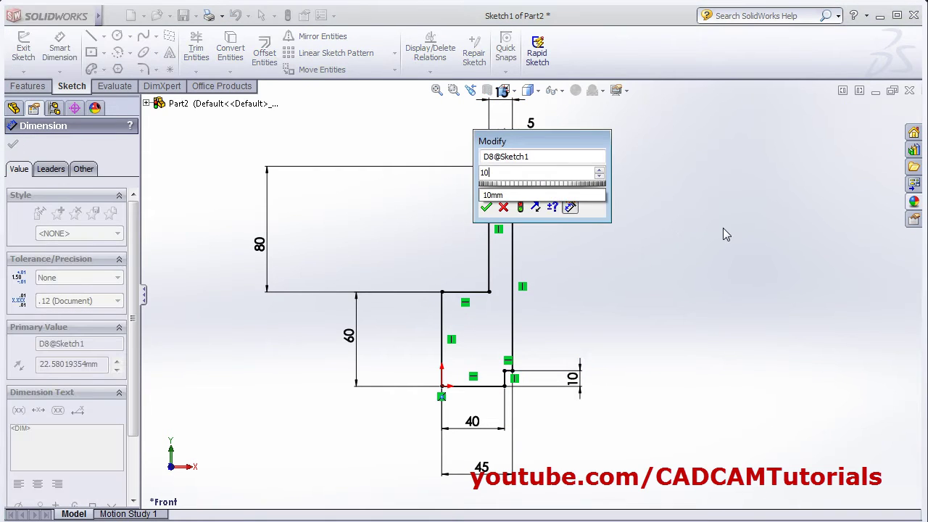
{"action": "key", "text": "Return"}
{"action": "left_click", "coordinate": [683, 245]}
{"action": "scroll", "coordinate": [590, 315], "scroll_direction": "up", "scroll_amount": 2}
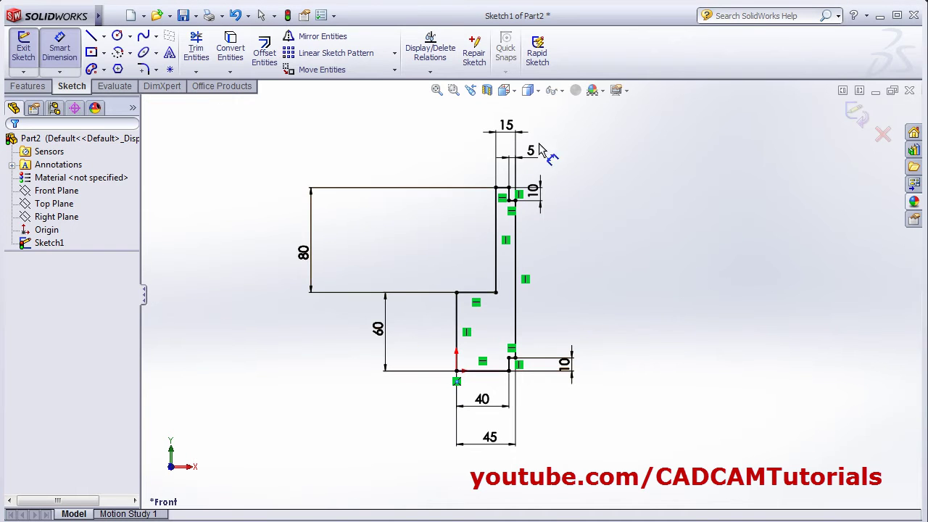
- Finish the sketch and extrude the profile as a blind boss 10 mm deep, checking the thickness against the reference drawing
{"action": "left_click", "coordinate": [859, 121]}
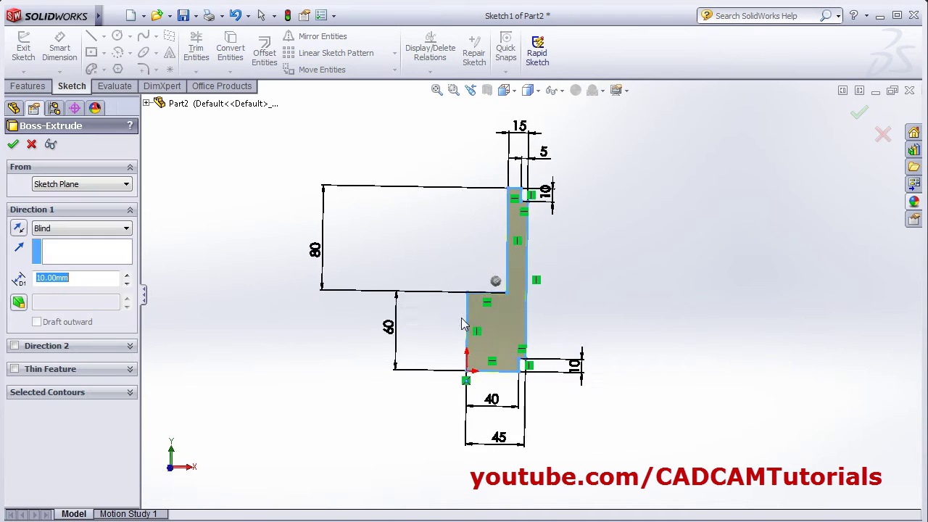
{"action": "key", "text": "alt+Tab"}
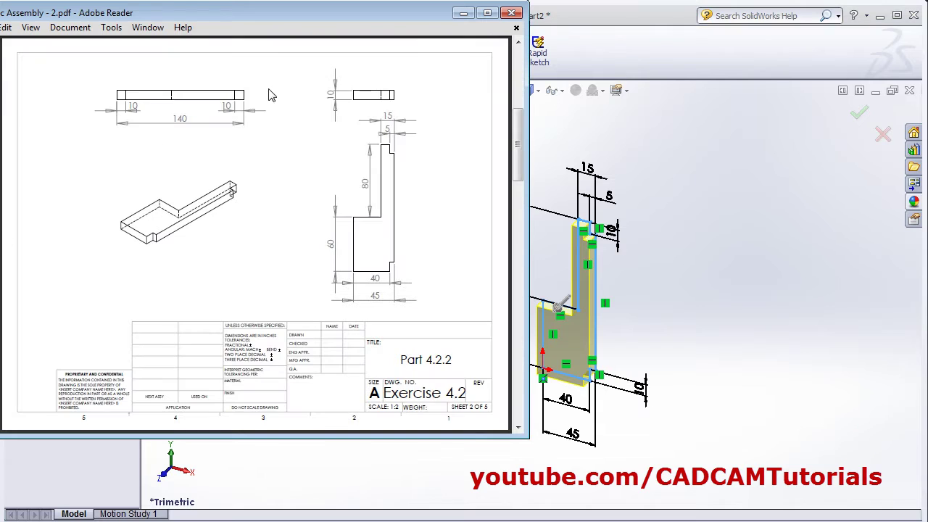
{"action": "key", "text": "alt+Tab"}
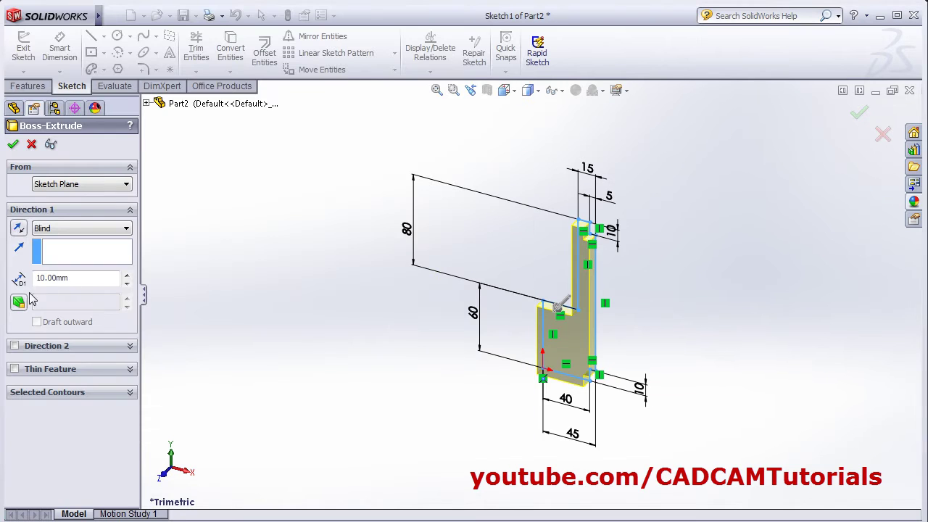
{"action": "left_click", "coordinate": [13, 144]}
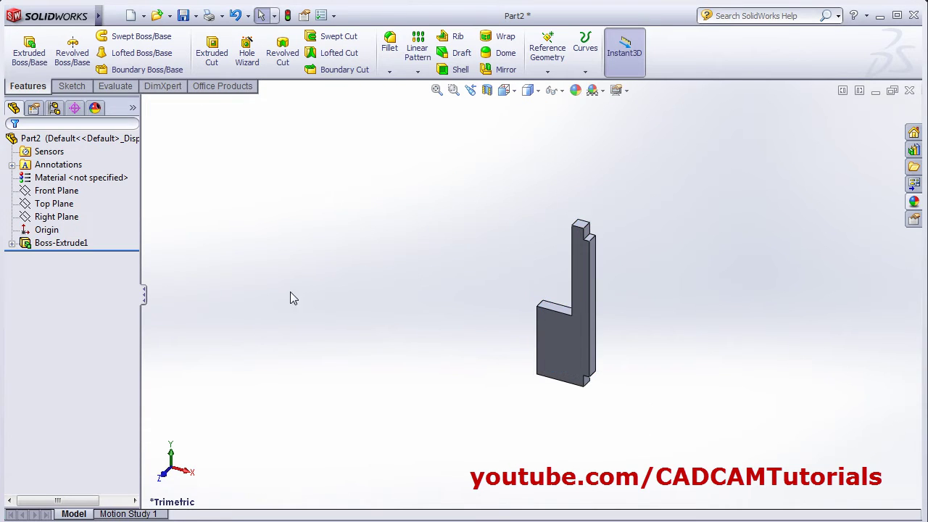
- Apply a solid red colour from the standard swatches to the whole part as its appearance
{"action": "left_click", "coordinate": [49, 250]}
{"action": "left_click", "coordinate": [40, 247]}
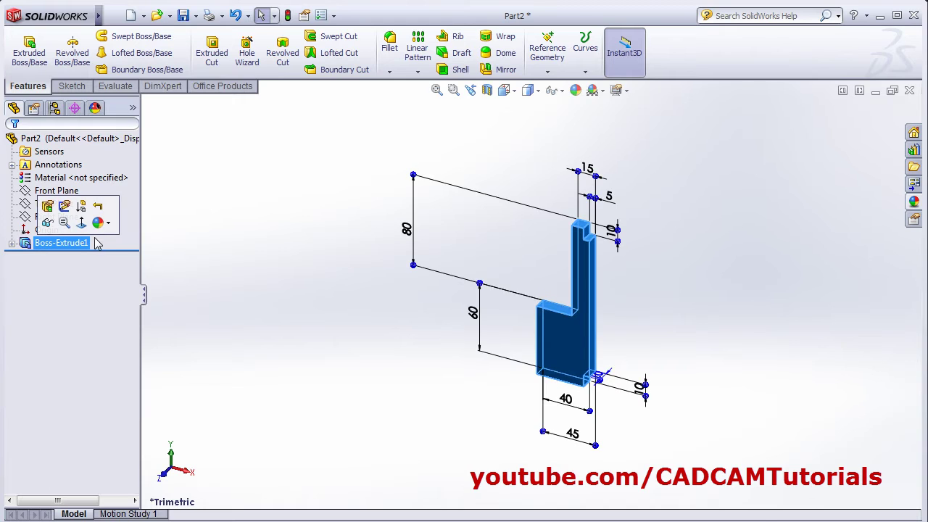
{"action": "left_click", "coordinate": [101, 226]}
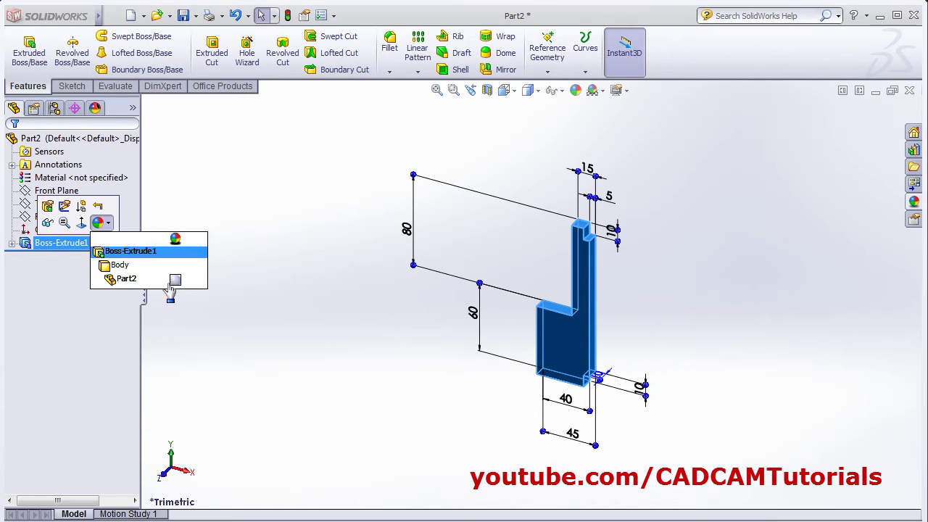
{"action": "left_click", "coordinate": [177, 277]}
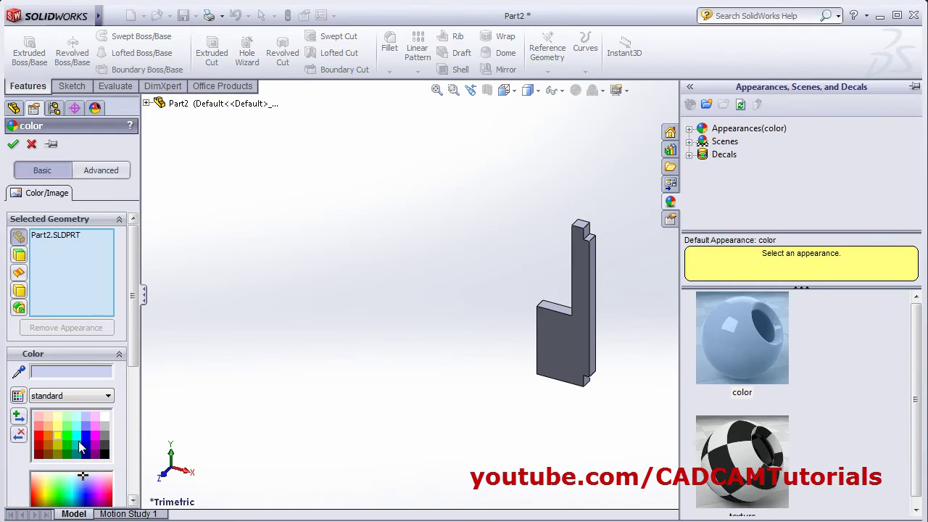
{"action": "left_click", "coordinate": [38, 435]}
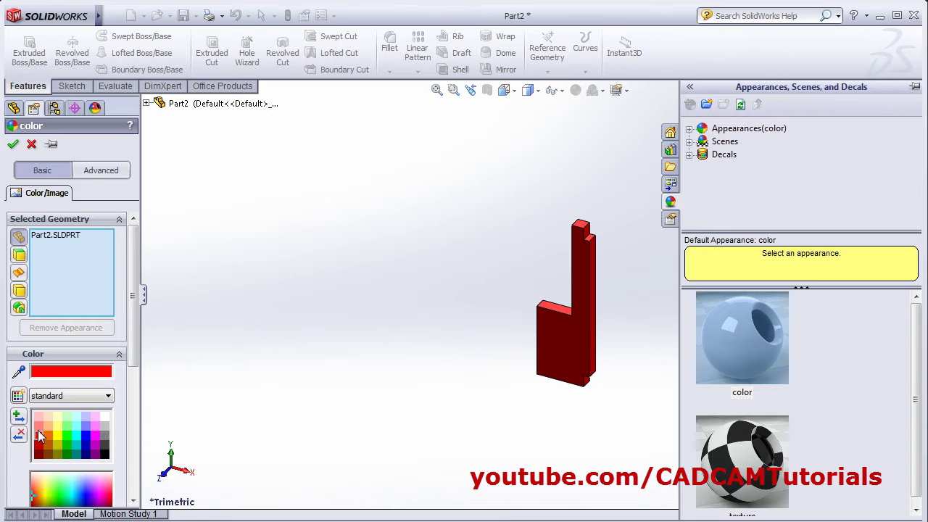
{"action": "left_click", "coordinate": [13, 146]}
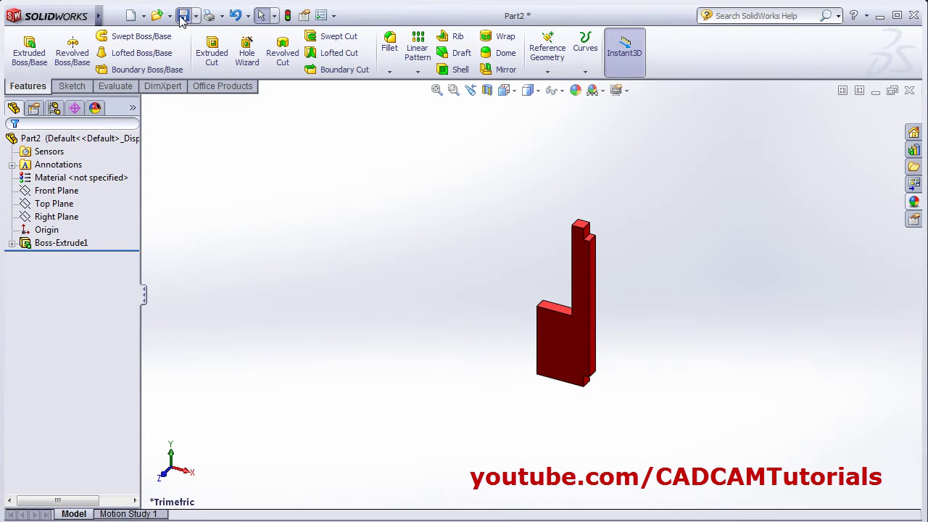
- Save the part as Part 422 in the Assembly 2 folder, checking the part number on the reference drawing
{"action": "left_click", "coordinate": [182, 16]}
{"action": "key", "text": "alt+Tab"}
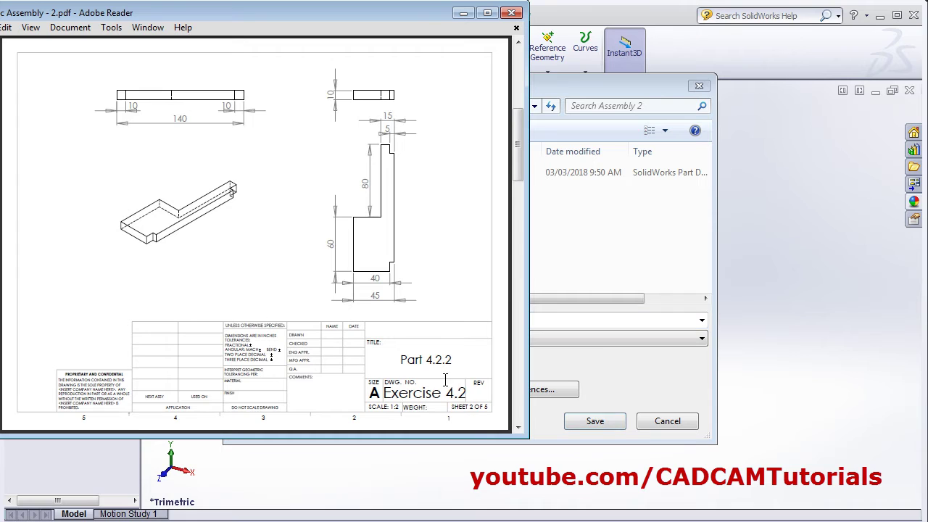
{"action": "left_click", "coordinate": [614, 382]}
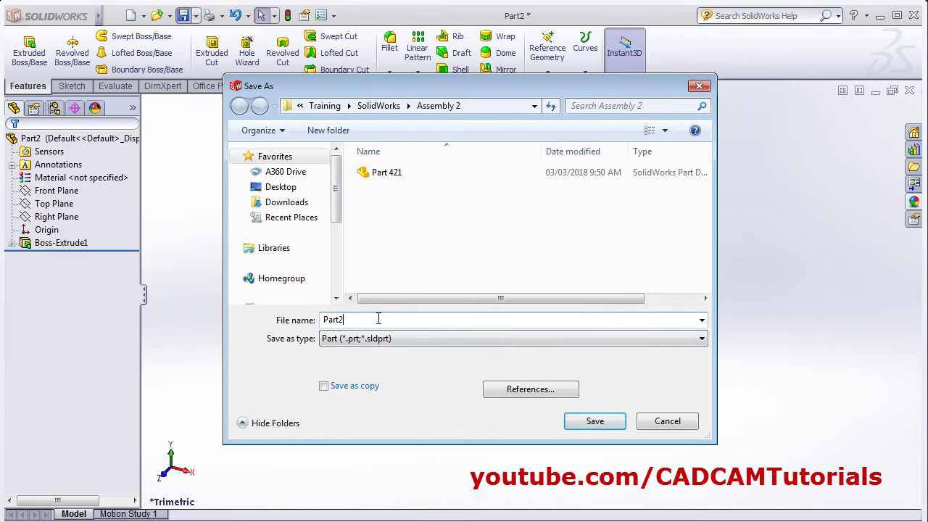
{"action": "key", "text": "BackSpace"}
{"action": "type", "text": "422"}
{"action": "left_click", "coordinate": [595, 422]}
- Examine the Part 4.2.3 sheet and the final assembly sheet in the reference PDF, and return to the part window
{"action": "key", "text": "alt+Tab"}
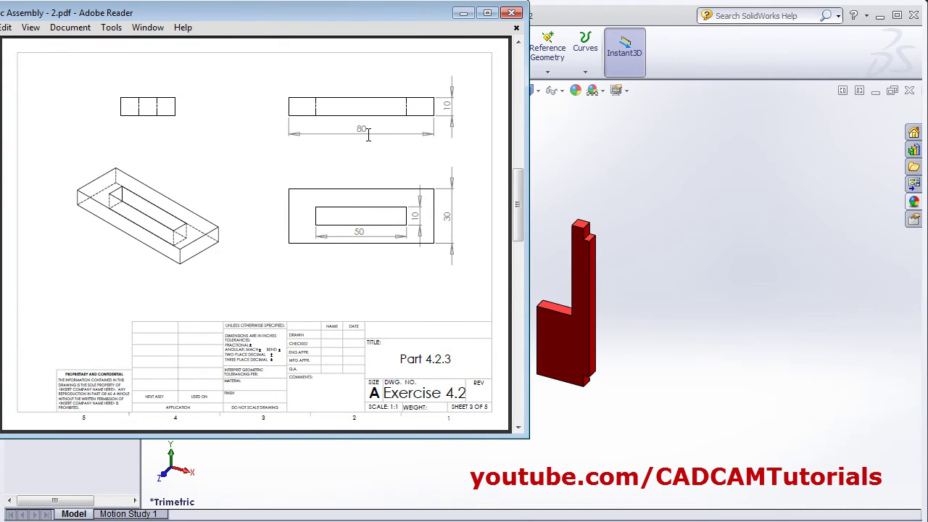
{"action": "key", "text": "alt+Tab"}
{"action": "key", "text": "alt+Tab"}
{"action": "key", "text": "End"}
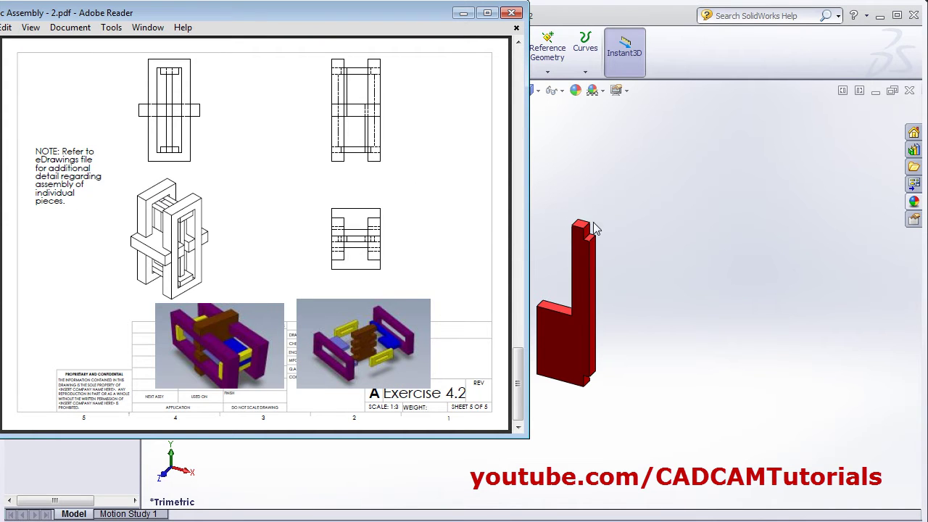
{"action": "scroll", "coordinate": [286, 203], "scroll_direction": "up", "scroll_amount": 2}
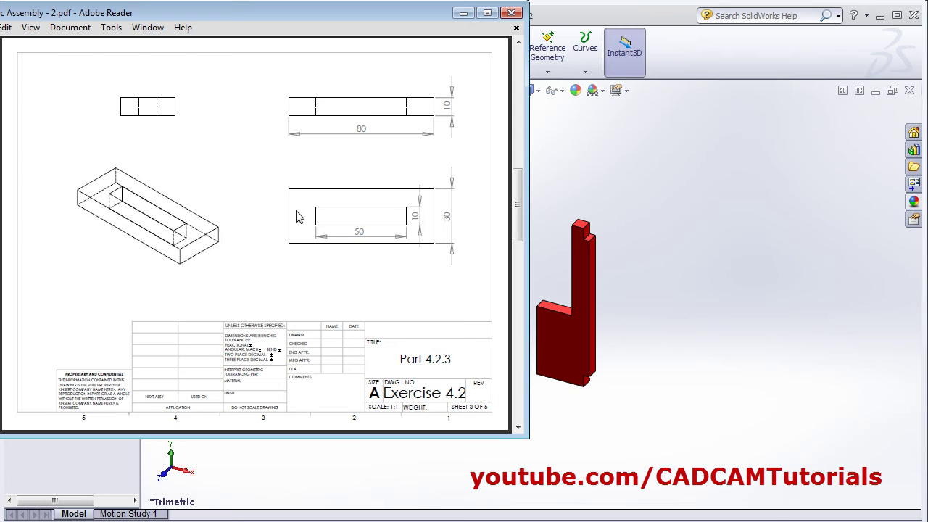
{"action": "left_click", "coordinate": [760, 257]}
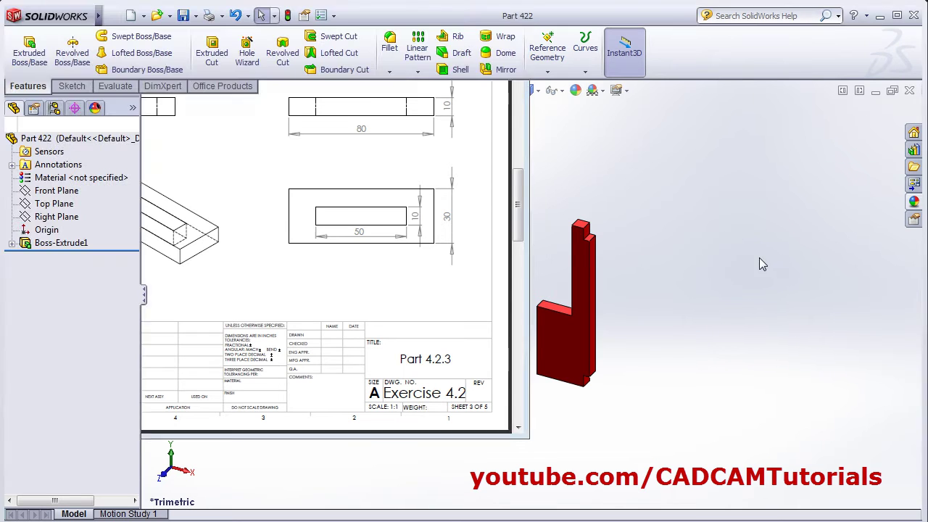
- Create a new part document and start an extruded boss sketch on the Top Plane
{"action": "left_click", "coordinate": [131, 16]}
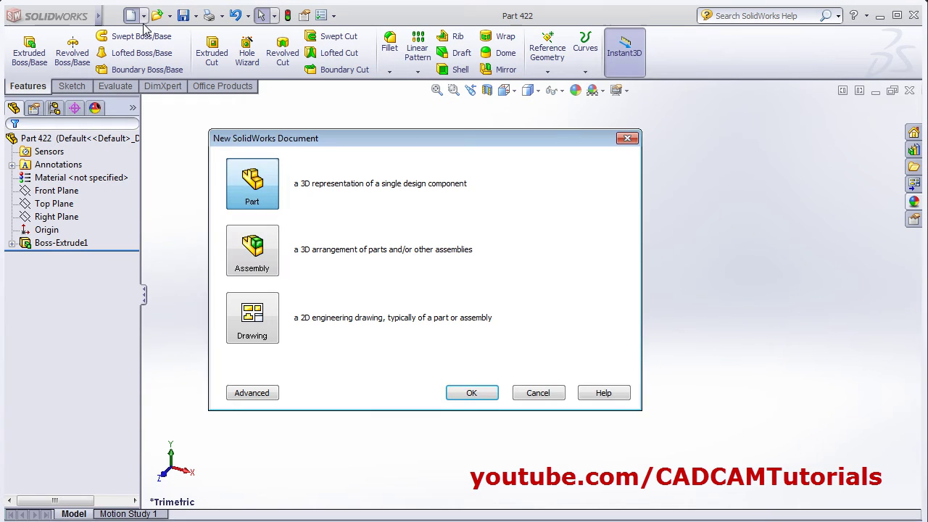
{"action": "left_click", "coordinate": [471, 395]}
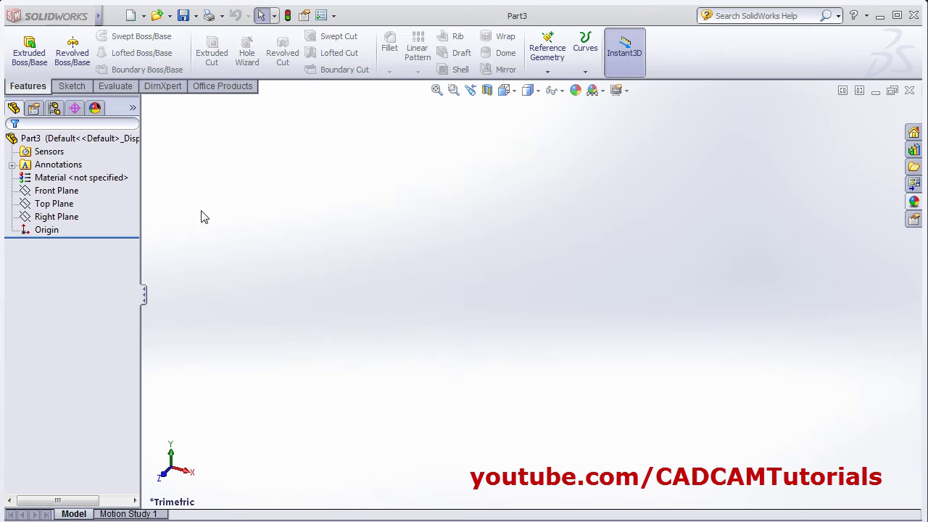
{"action": "left_click", "coordinate": [29, 65]}
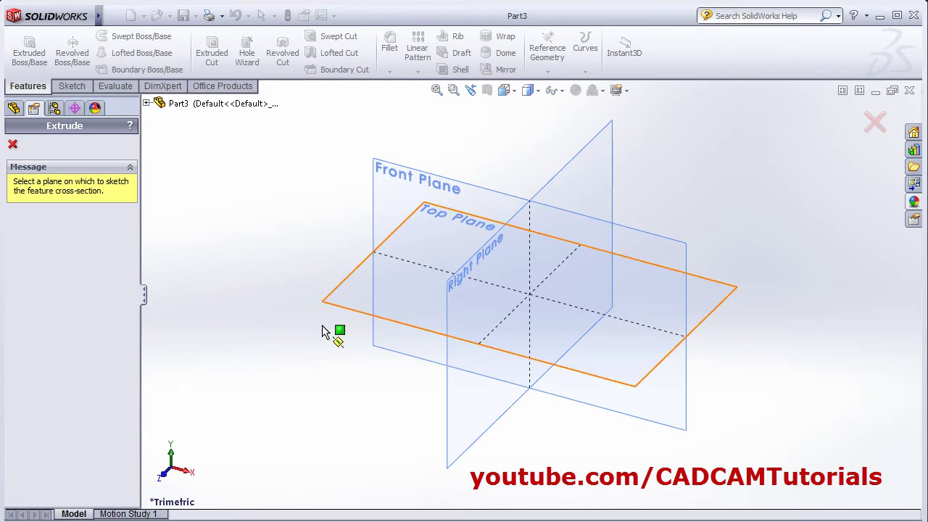
{"action": "left_click", "coordinate": [416, 327]}
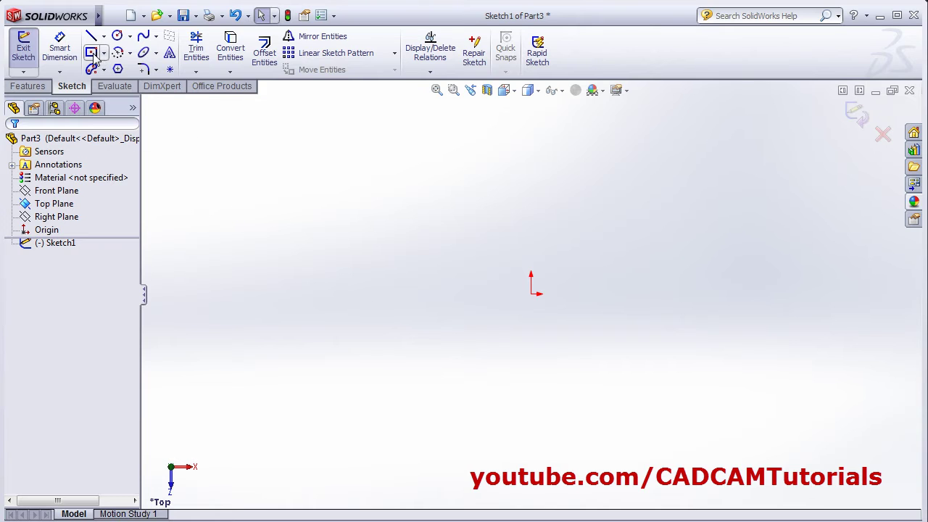
- Sketch two nested center rectangles on the origin, the outer about 162 by 81 mm and the inner about 123 by 46 mm
{"action": "left_click", "coordinate": [92, 54]}
{"action": "left_click", "coordinate": [530, 294]}
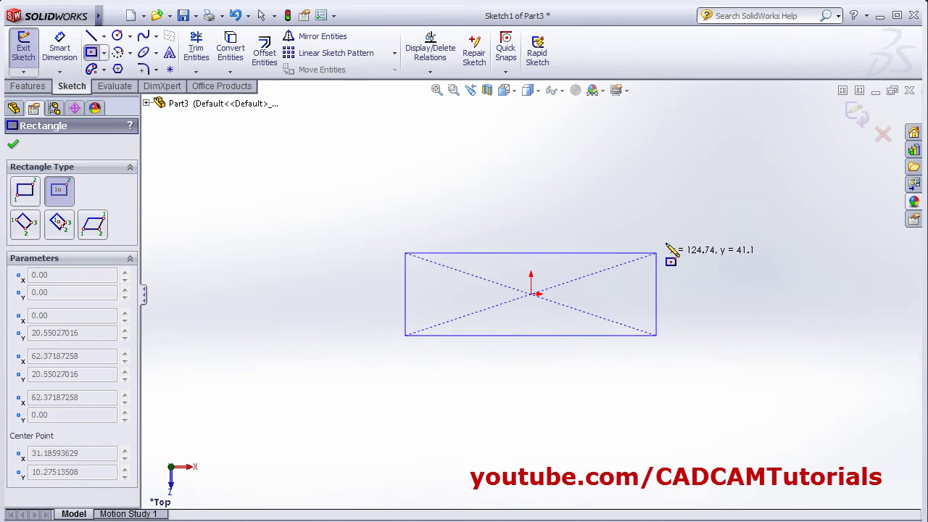
{"action": "left_click", "coordinate": [693, 213]}
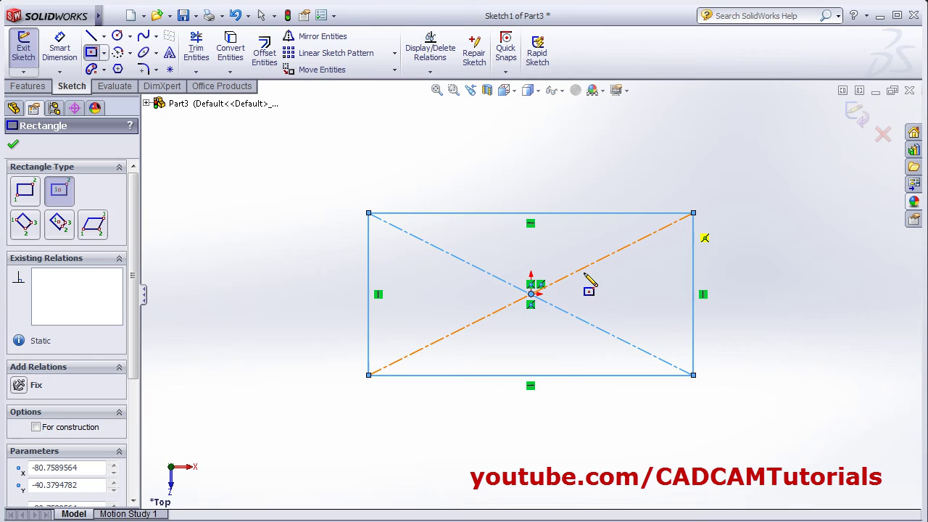
{"action": "left_click", "coordinate": [531, 294]}
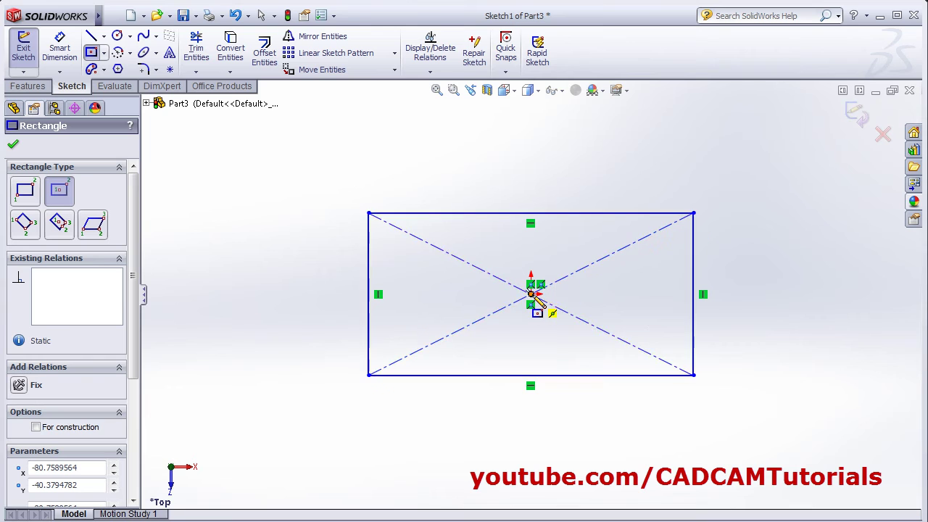
{"action": "left_click", "coordinate": [654, 248]}
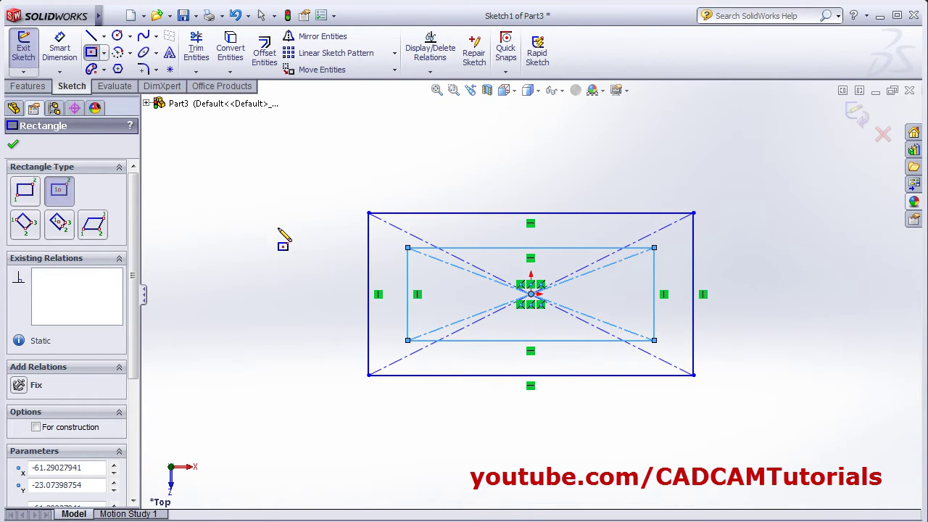
- Check the Part 4.2.3 drawing and dimension the vertical side of the inner rectangle at 30 mm
{"action": "key", "text": "alt+Tab"}
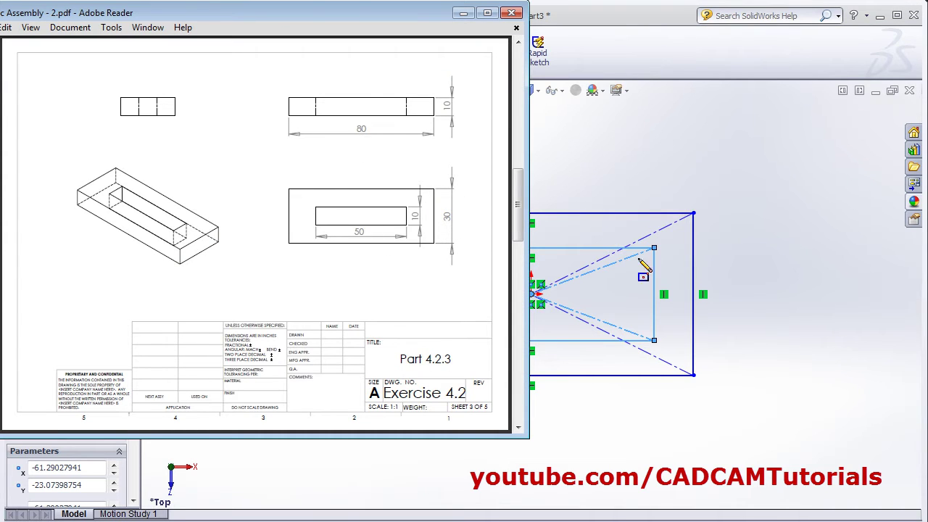
{"action": "left_click", "coordinate": [775, 298]}
{"action": "key", "text": "Escape"}
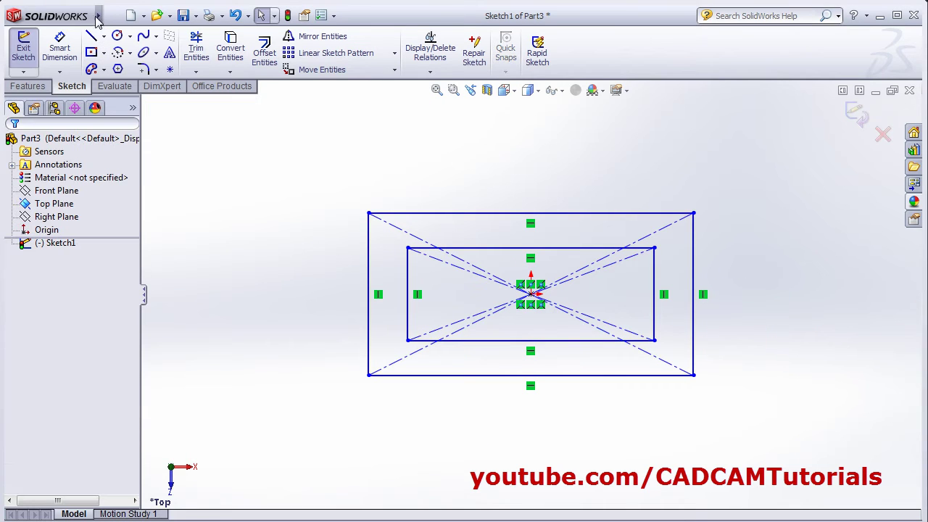
{"action": "left_click", "coordinate": [59, 48]}
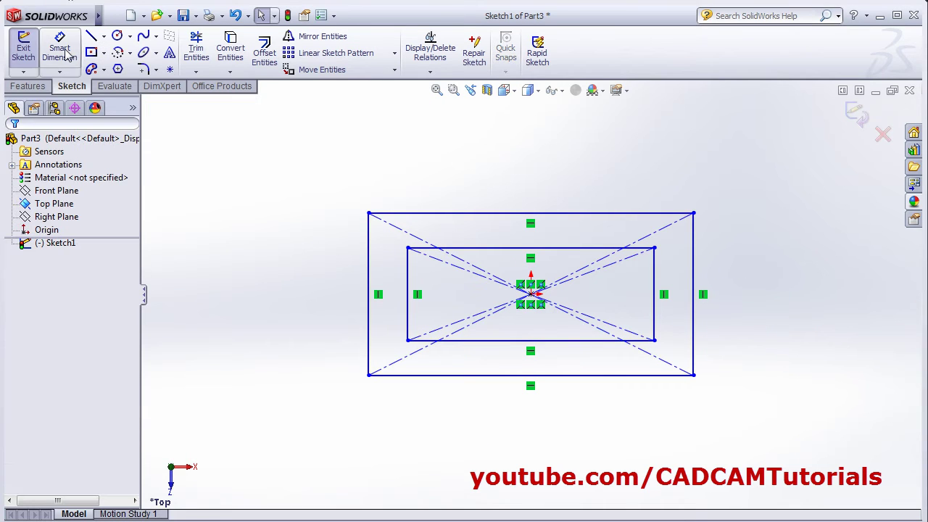
{"action": "left_click", "coordinate": [657, 297]}
{"action": "left_click", "coordinate": [768, 299]}
{"action": "type", "text": "30"}
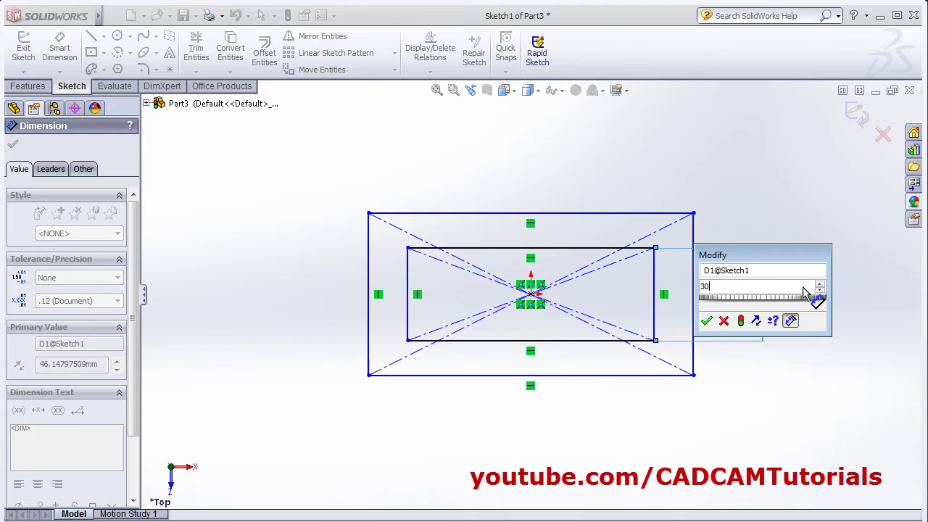
{"action": "key", "text": "Return"}
- Recheck the reference drawing and dimension the vertical side of the outer rectangle at 10 mm
{"action": "key", "text": "alt+Tab"}
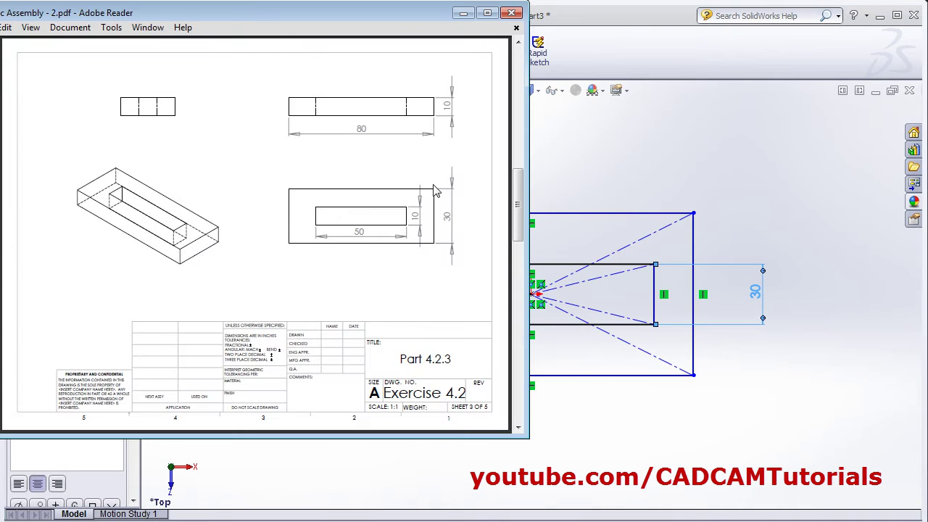
{"action": "left_click", "coordinate": [766, 353]}
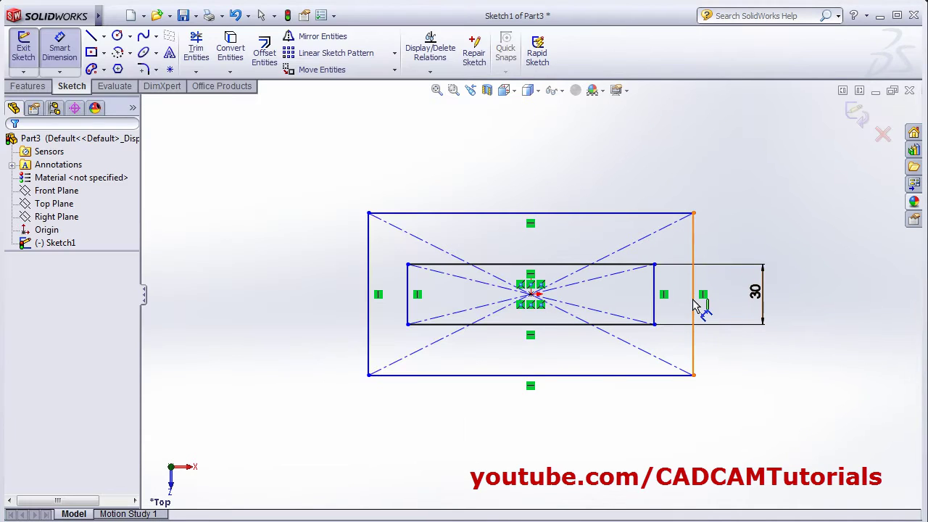
{"action": "left_click", "coordinate": [694, 306]}
{"action": "left_click", "coordinate": [818, 301]}
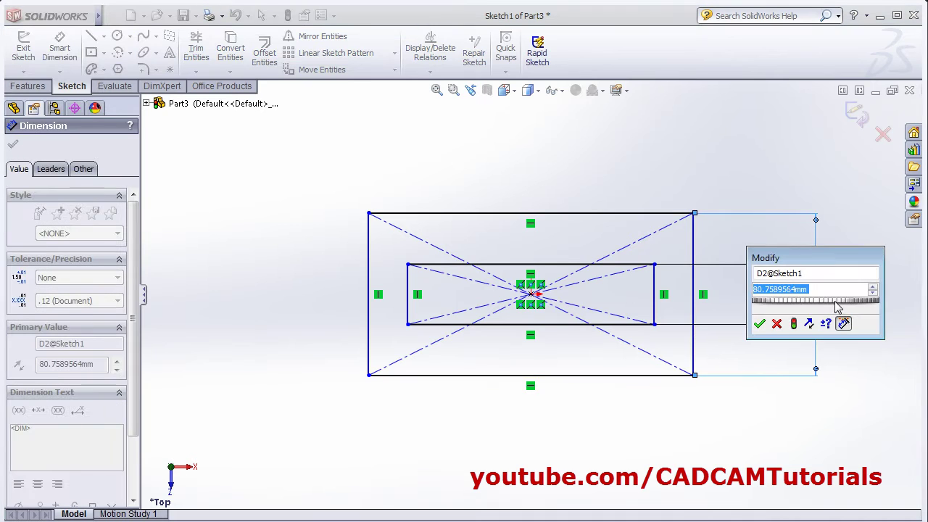
{"action": "type", "text": "10"}
{"action": "key", "text": "Return"}
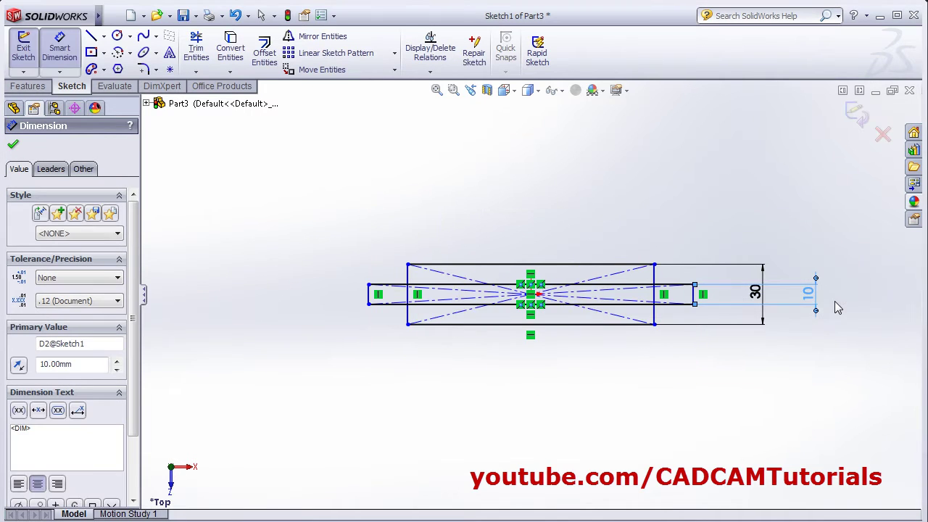
- Check the lengths in the reference drawing and dimension the horizontal side of the 30 mm high rectangle at 80 mm
{"action": "key", "text": "alt+Tab"}
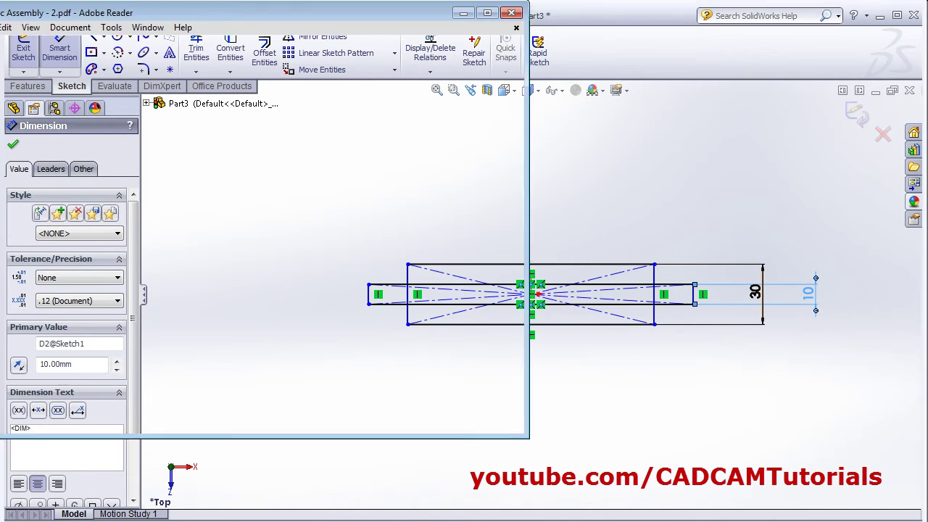
{"action": "left_click", "coordinate": [681, 387]}
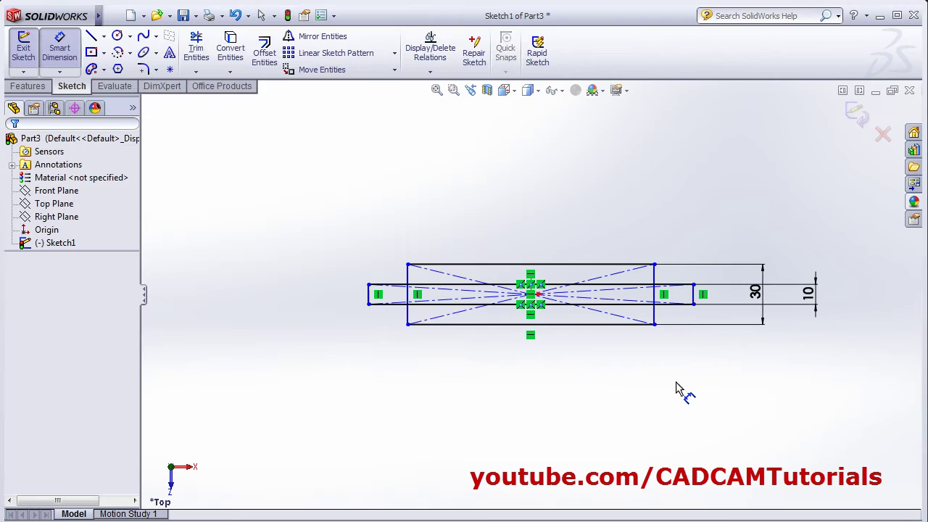
{"action": "left_click", "coordinate": [576, 336]}
{"action": "left_click", "coordinate": [552, 395]}
{"action": "type", "text": "80"}
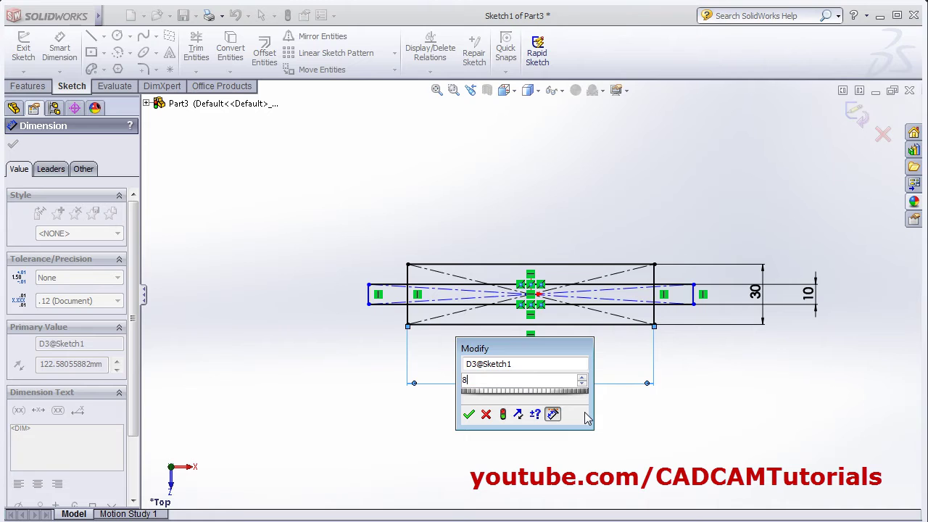
{"action": "key", "text": "Return"}
- Dimension the horizontal side of the 10 mm high rectangle at 50 mm
{"action": "left_click", "coordinate": [579, 307]}
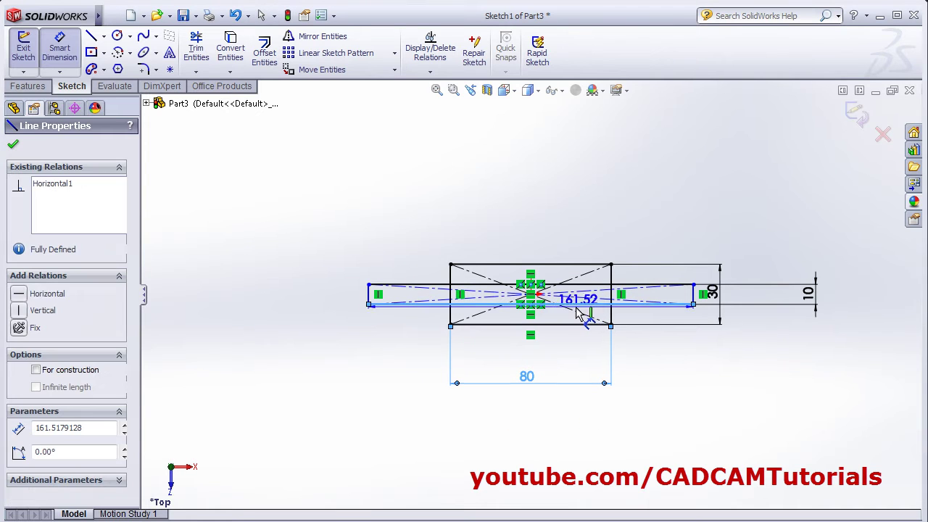
{"action": "left_click", "coordinate": [573, 420]}
{"action": "type", "text": "50"}
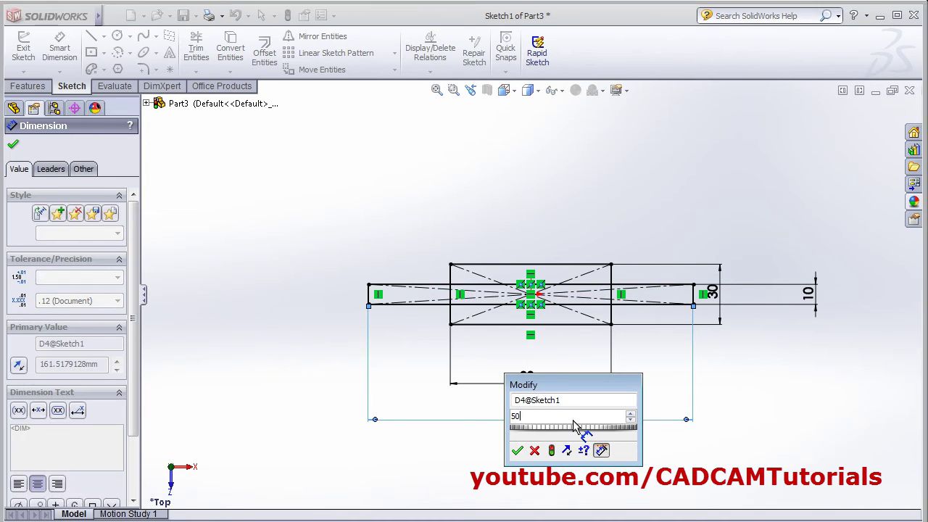
{"action": "key", "text": "Return"}
{"action": "left_click", "coordinate": [573, 428]}
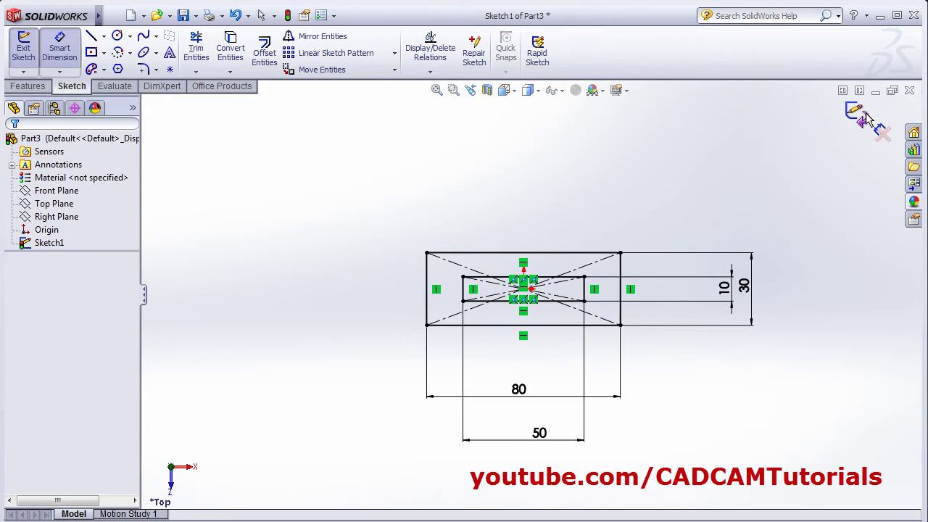
- Check the thickness in the reference drawing and extrude the nested rectangle sketch 10 mm, blind from the sketch plane
{"action": "key", "text": "e"}
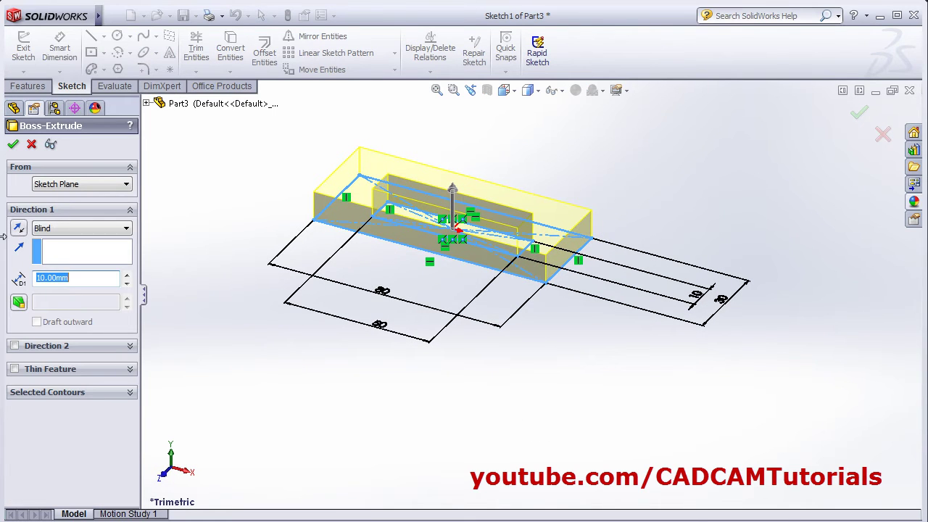
{"action": "key", "text": "alt+Tab"}
{"action": "left_click", "coordinate": [771, 156]}
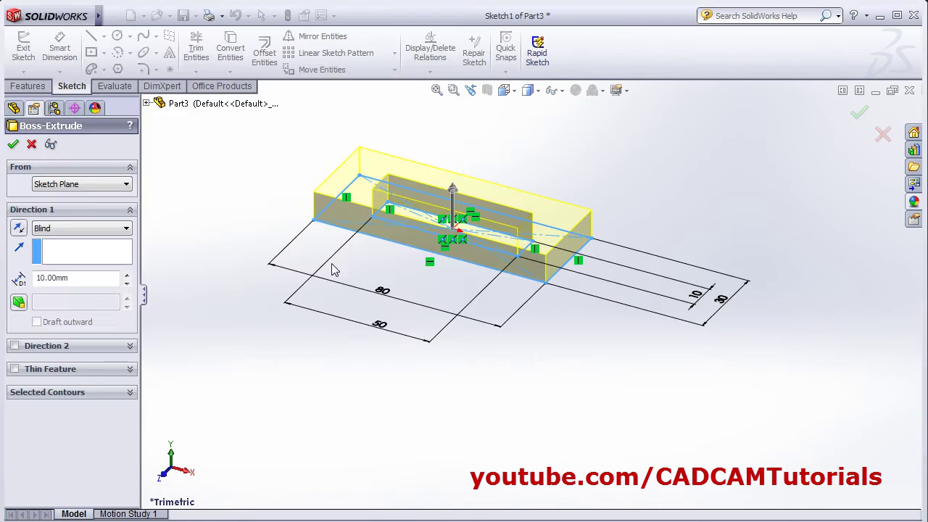
{"action": "left_click", "coordinate": [13, 145]}
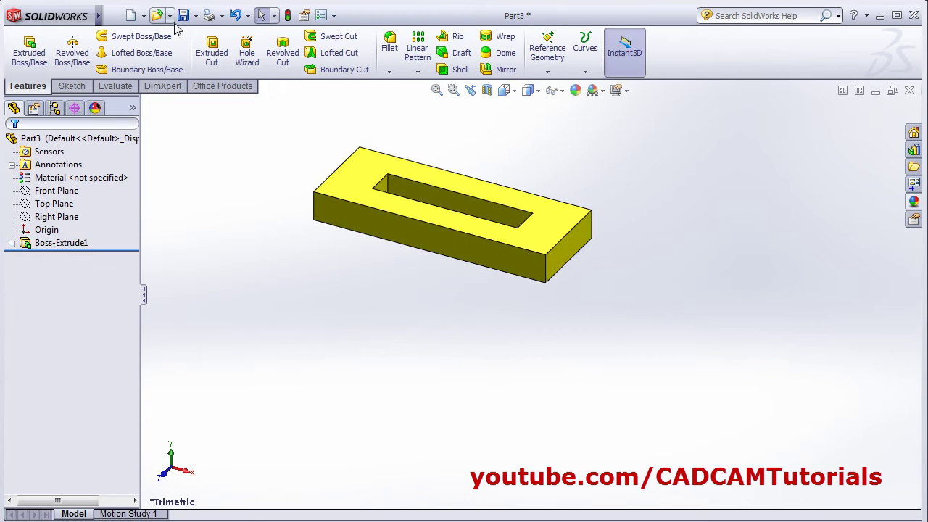
- Save the slotted part as Part 423 in the Assembly 2 folder
{"action": "left_click", "coordinate": [183, 16]}
{"action": "type", "text": "Part 4"}
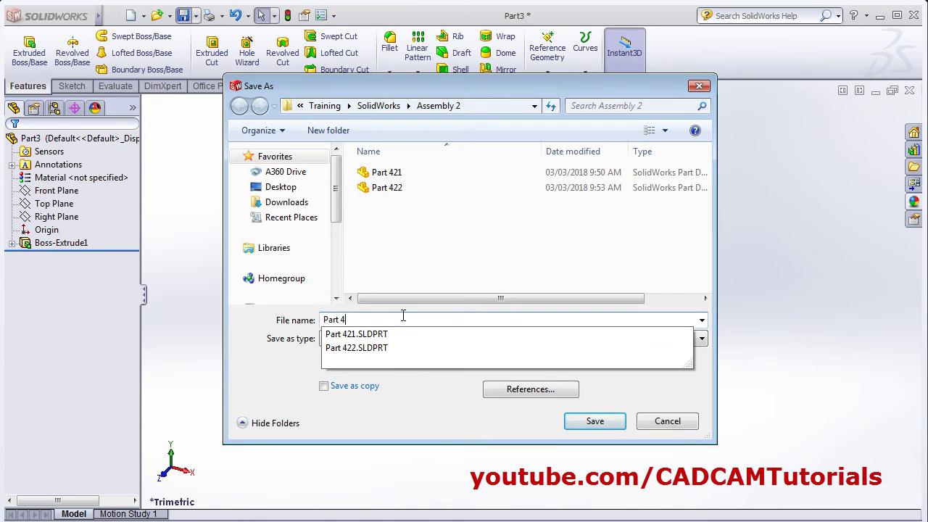
{"action": "type", "text": "23"}
{"action": "left_click", "coordinate": [595, 421]}
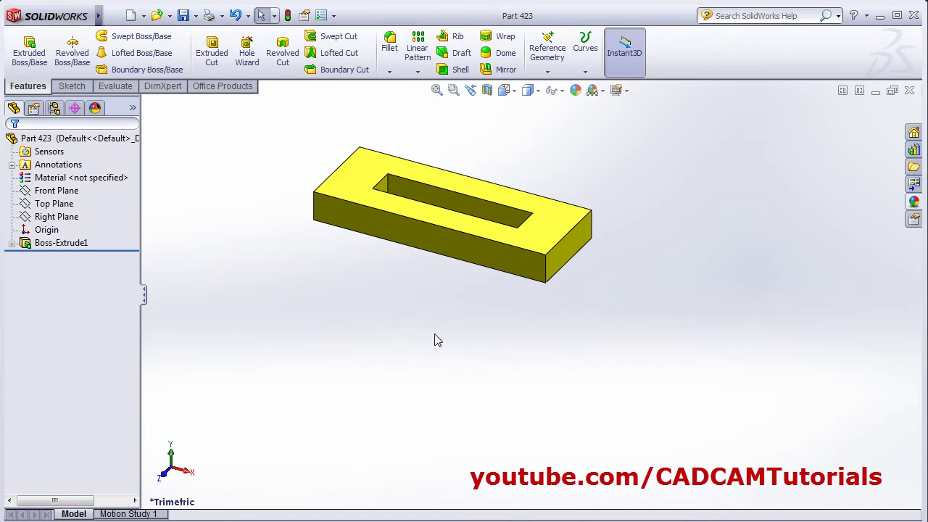
- Create a new part document and review the Part 4.2.4 drawing and the assembly sheet in the reference PDF
{"action": "left_click", "coordinate": [130, 15]}
{"action": "left_click", "coordinate": [472, 393]}
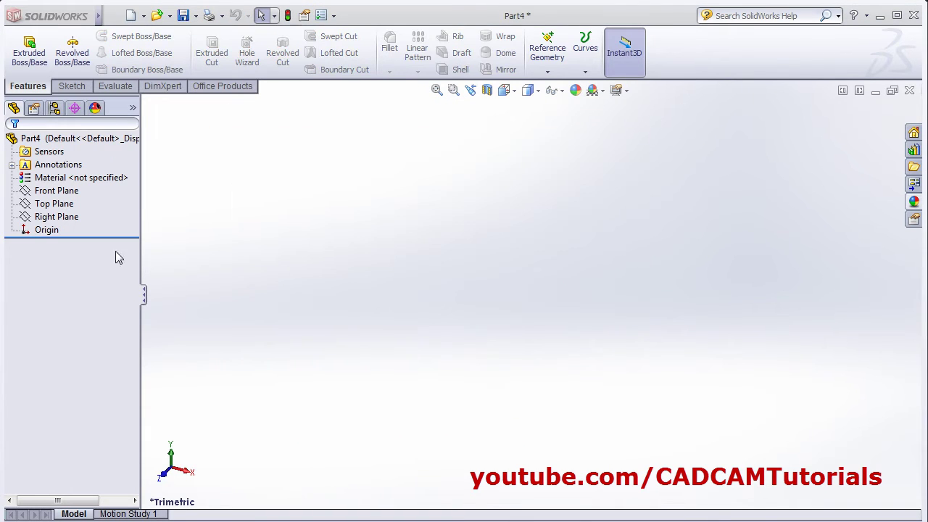
{"action": "key", "text": "alt+Tab"}
{"action": "scroll", "coordinate": [328, 335], "scroll_direction": "down", "scroll_amount": 5}
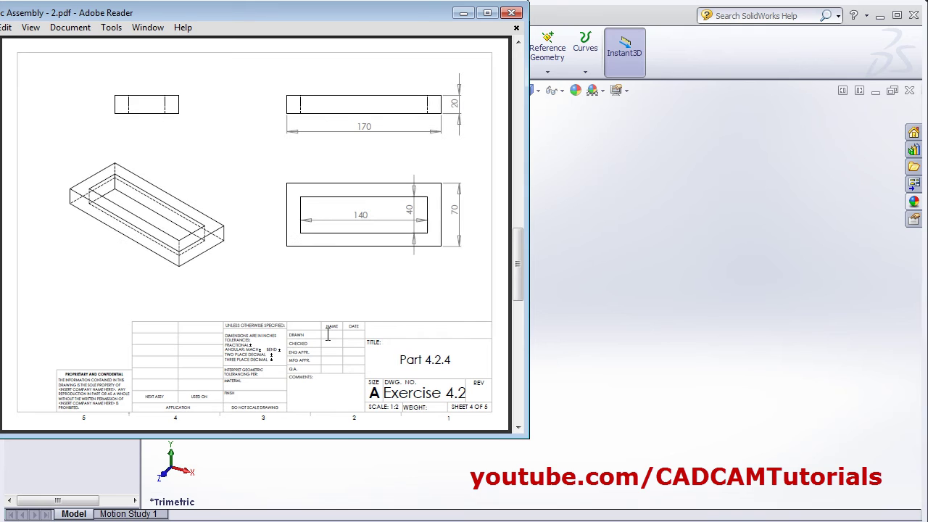
{"action": "scroll", "coordinate": [314, 297], "scroll_direction": "down", "scroll_amount": 5}
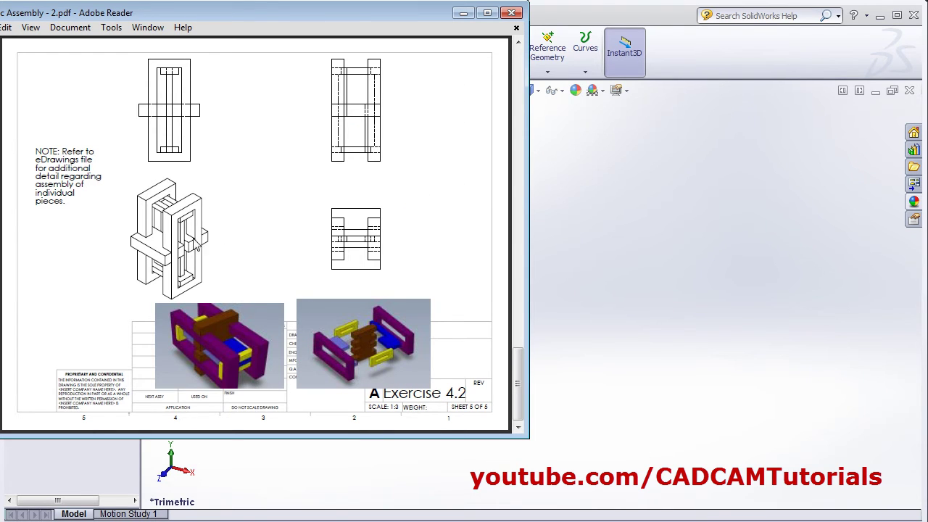
{"action": "key", "text": "alt+Tab"}
- On the Right Plane, sketch two upright center rectangles at the origin, about 25 by 77 mm and about 36 by 115 mm
{"action": "left_click", "coordinate": [33, 60]}
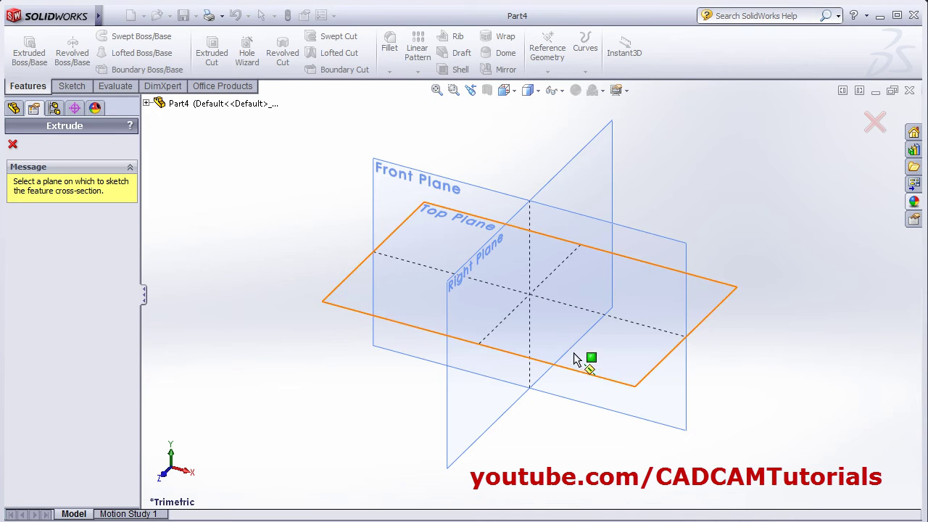
{"action": "left_click", "coordinate": [472, 297]}
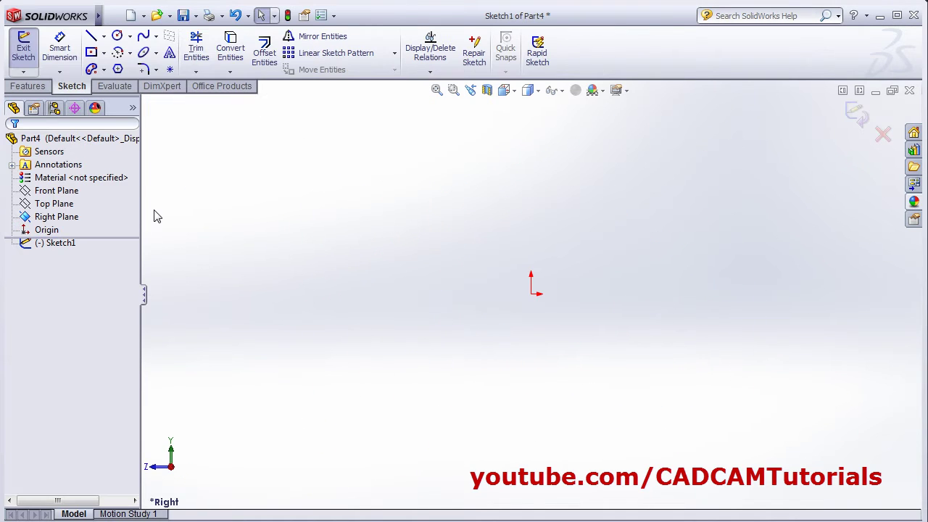
{"action": "left_click", "coordinate": [91, 52]}
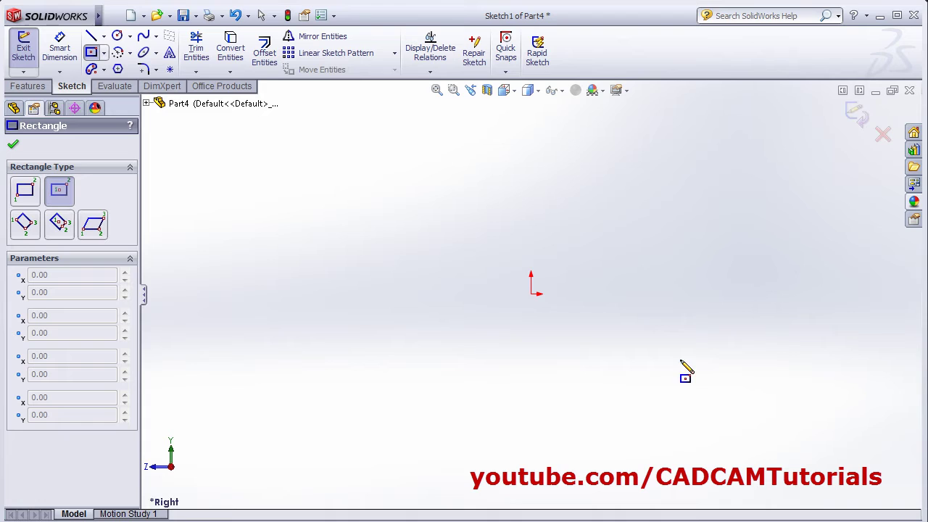
{"action": "left_click", "coordinate": [532, 294]}
{"action": "left_click", "coordinate": [563, 194]}
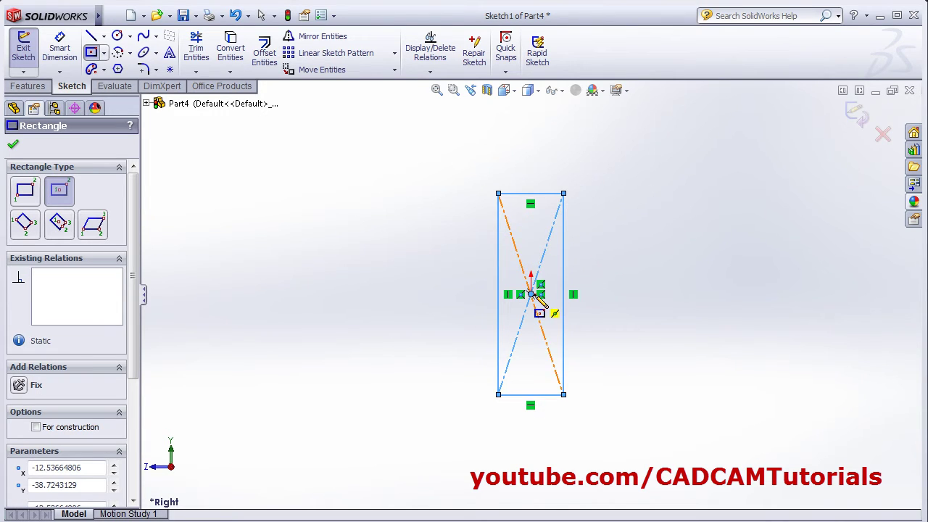
{"action": "left_click", "coordinate": [532, 294]}
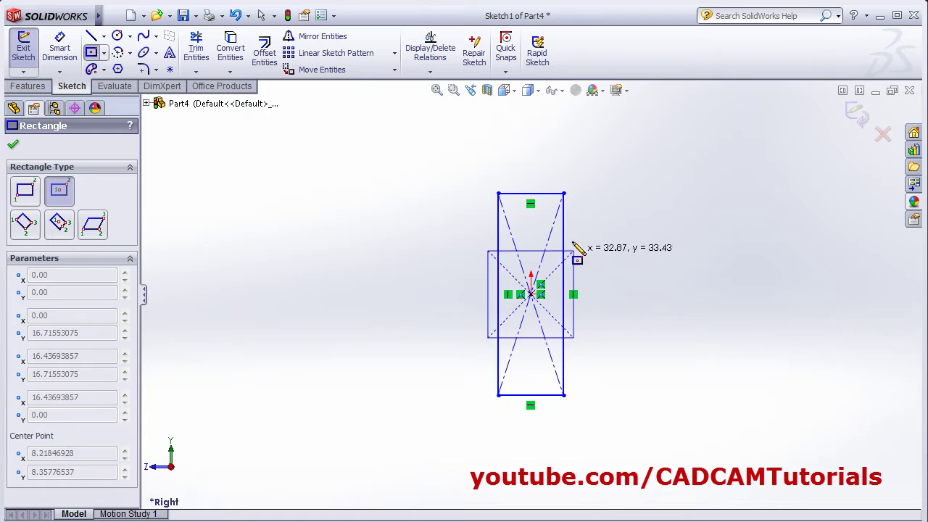
{"action": "left_click", "coordinate": [578, 145]}
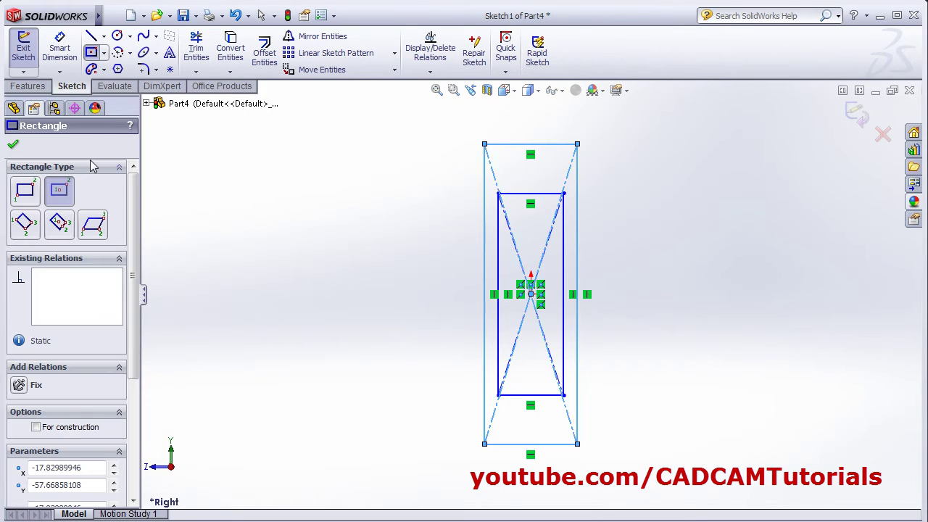
- Check the Part 4.2.4 drawing and dimension the outer rectangle's width at 70 mm
{"action": "left_click", "coordinate": [60, 49]}
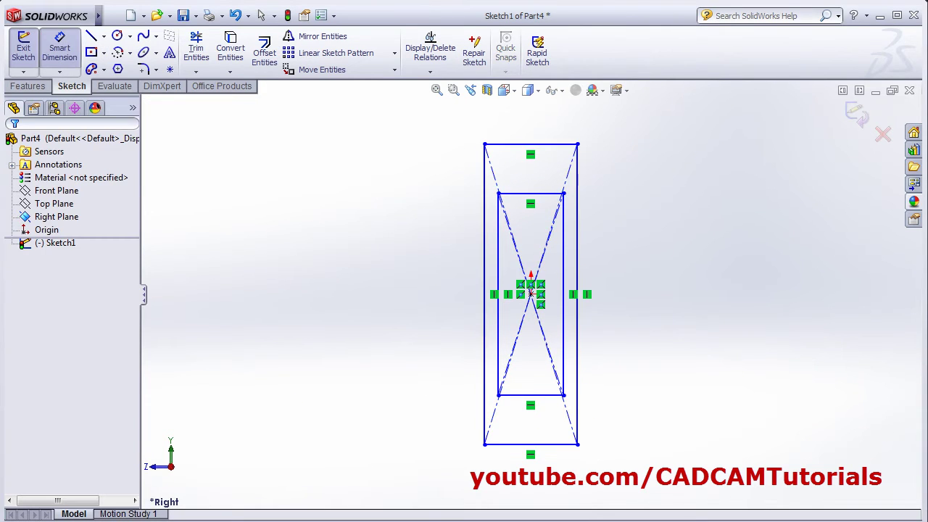
{"action": "key", "text": "alt+Tab"}
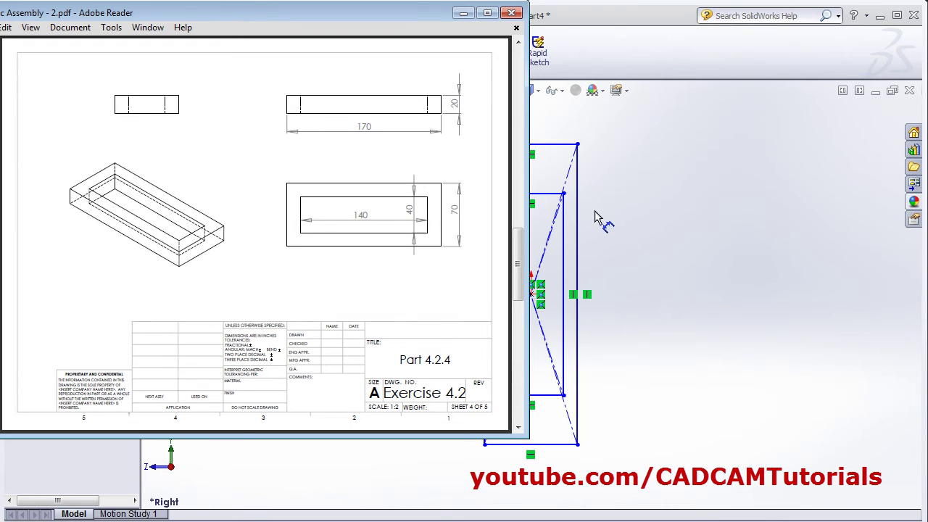
{"action": "key", "text": "alt+Tab"}
{"action": "left_click", "coordinate": [549, 145]}
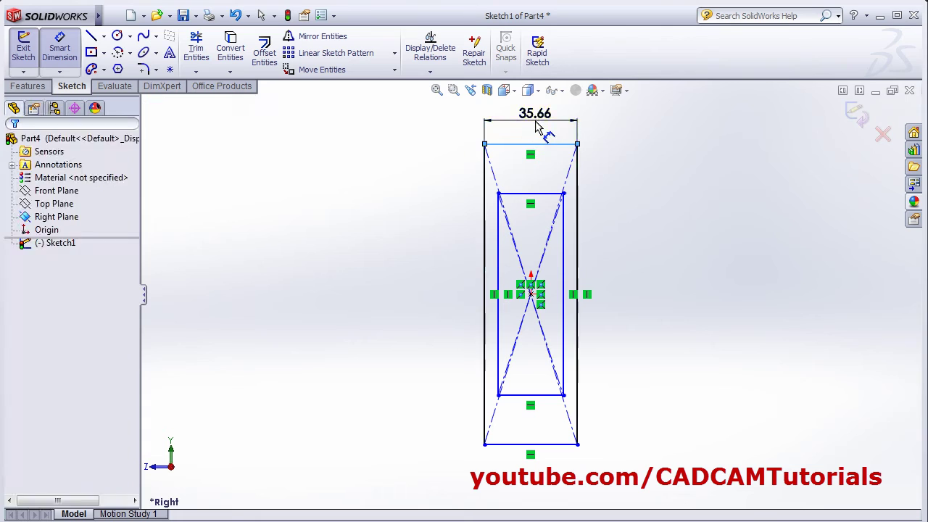
{"action": "left_click", "coordinate": [537, 126]}
{"action": "type", "text": "70"}
{"action": "key", "text": "Return"}
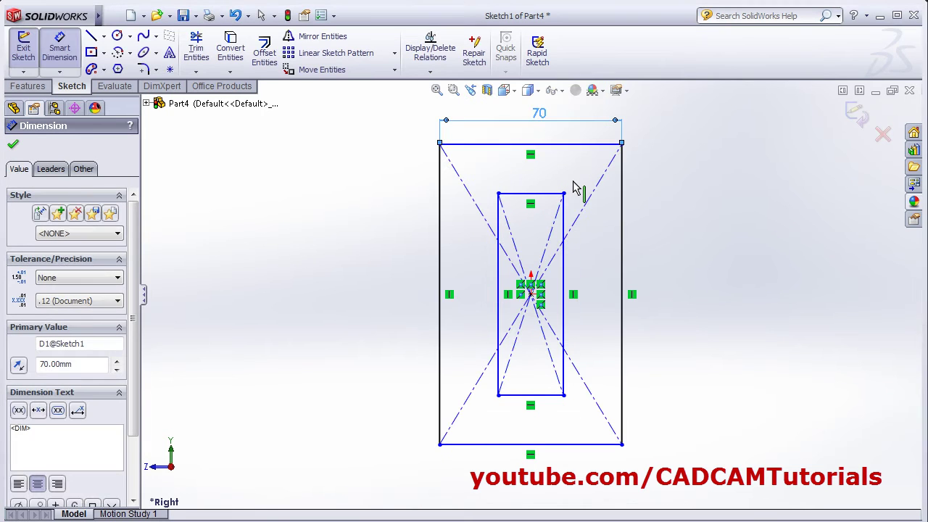
- Dimension the inner rectangle's width at 40 mm
{"action": "left_click", "coordinate": [555, 194]}
{"action": "left_click", "coordinate": [540, 181]}
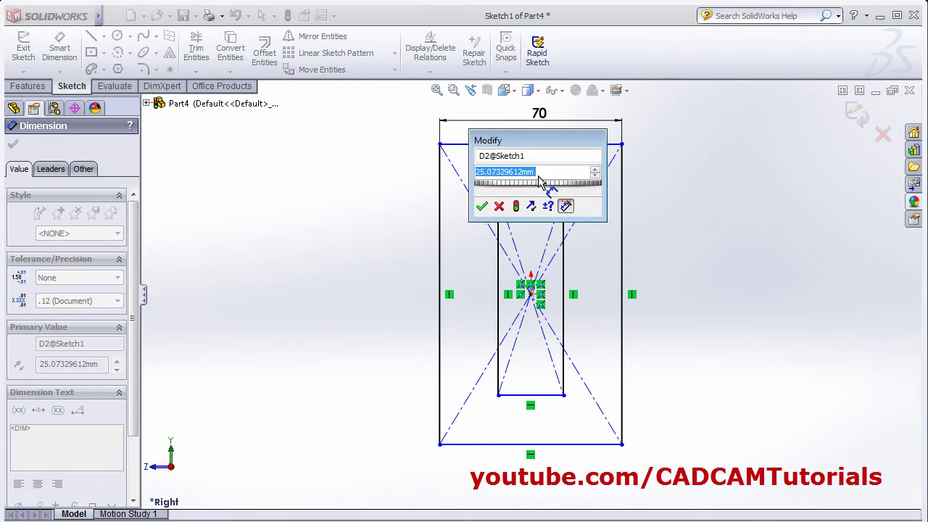
{"action": "type", "text": "40"}
{"action": "key", "text": "Return"}
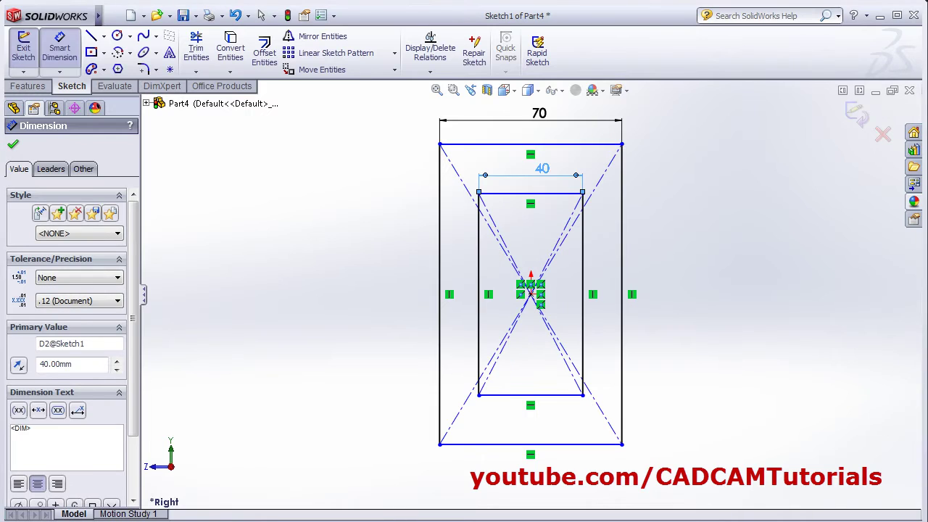
- Recheck the reference drawing and dimension the outer rectangle's height at 170 mm
{"action": "key", "text": "alt+Tab"}
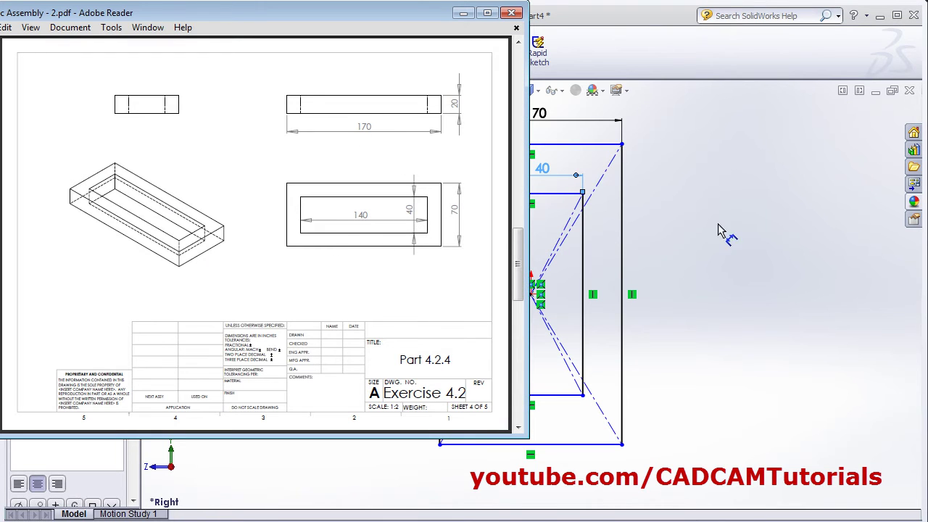
{"action": "left_click", "coordinate": [638, 247]}
{"action": "left_click", "coordinate": [622, 258]}
{"action": "left_click", "coordinate": [702, 273]}
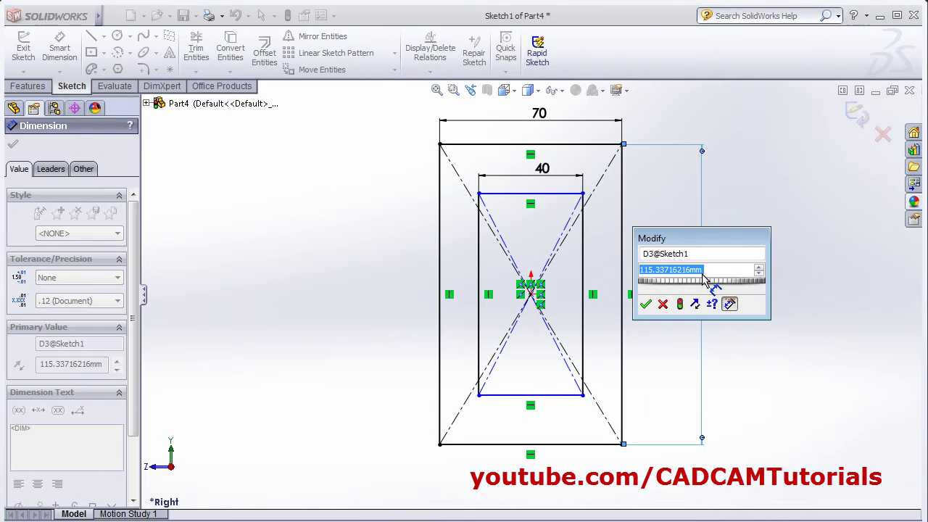
{"action": "type", "text": "170"}
{"action": "key", "text": "Return"}
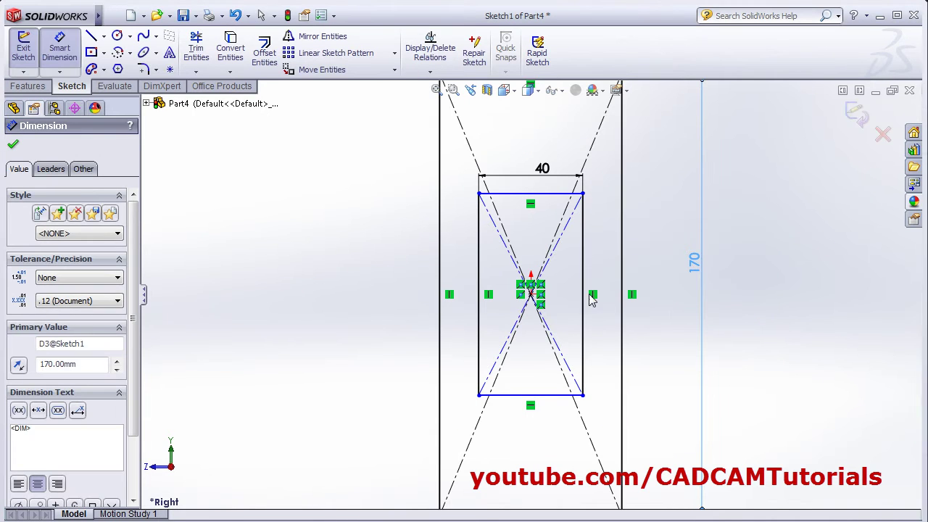
- Dimension the inner rectangle's height at 140 mm and finish dimensioning
{"action": "left_click", "coordinate": [589, 307]}
{"action": "left_click", "coordinate": [656, 316]}
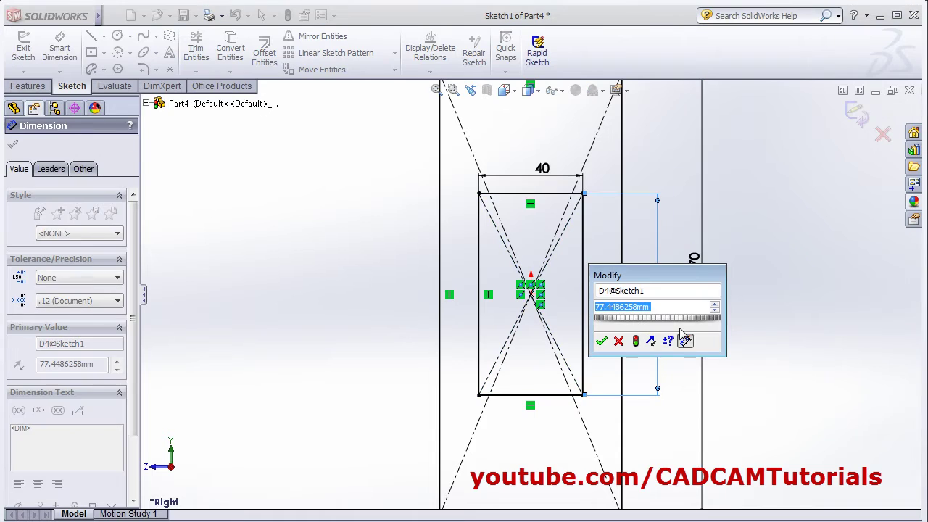
{"action": "type", "text": "140"}
{"action": "key", "text": "Return"}
{"action": "key", "text": "Escape"}
{"action": "key", "text": "f"}
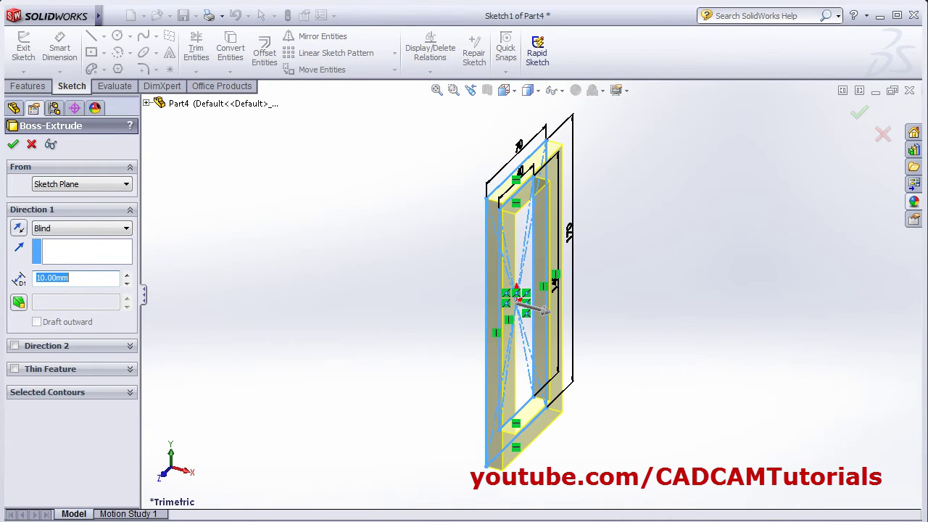
- Check the thickness in the Part 4.2.4 drawing and extrude the rectangular frame sketch 20 mm
{"action": "key", "text": "alt+Tab"}
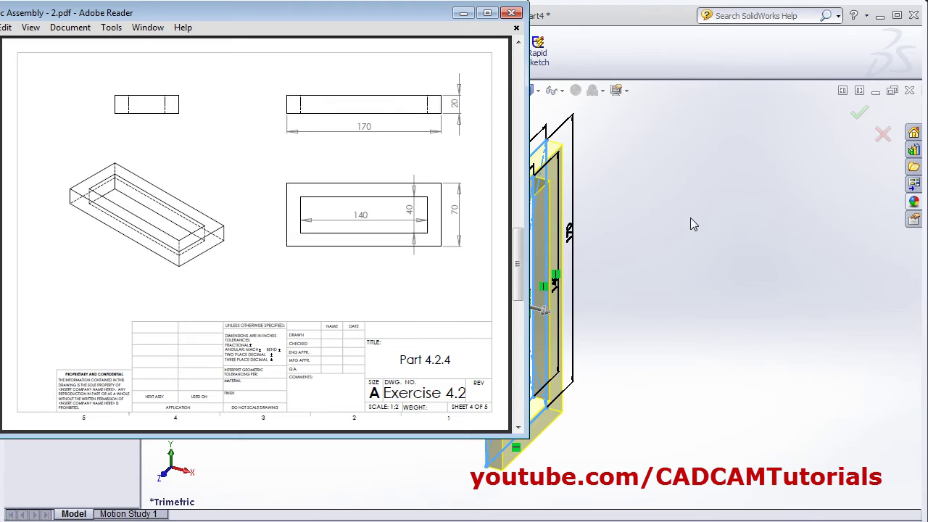
{"action": "key", "text": "alt+Tab"}
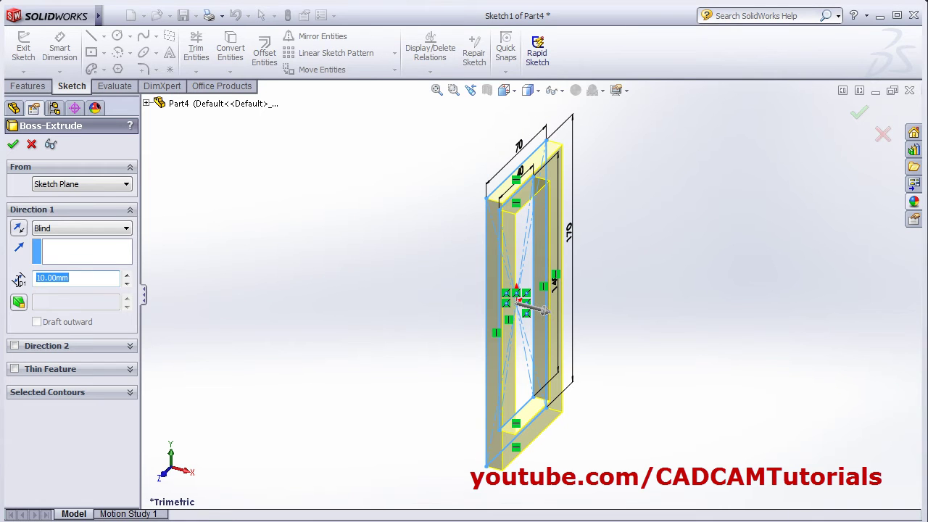
{"action": "type", "text": "0"}
{"action": "key", "text": "Return"}
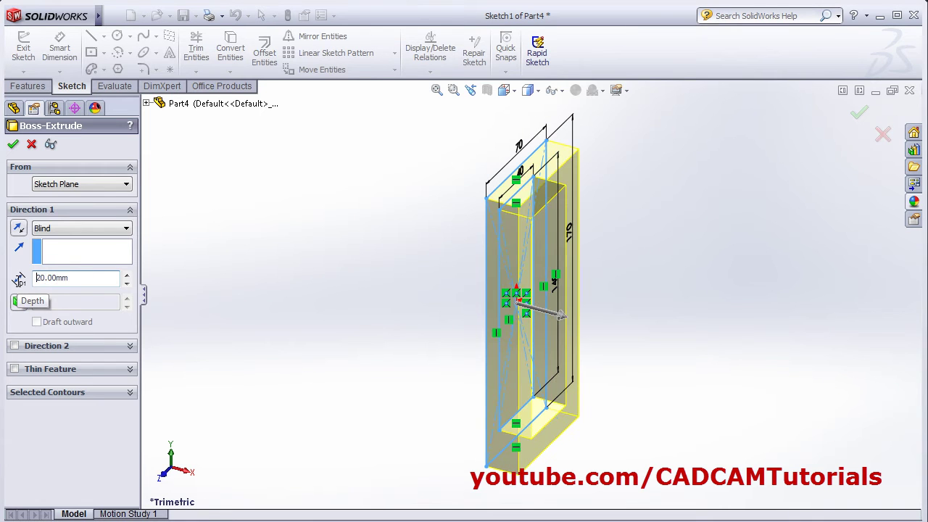
{"action": "left_click", "coordinate": [13, 144]}
- Save the frame part as Part 424 in the Assembly 2 folder
{"action": "left_click", "coordinate": [184, 15]}
{"action": "type", "text": "Part 424"}
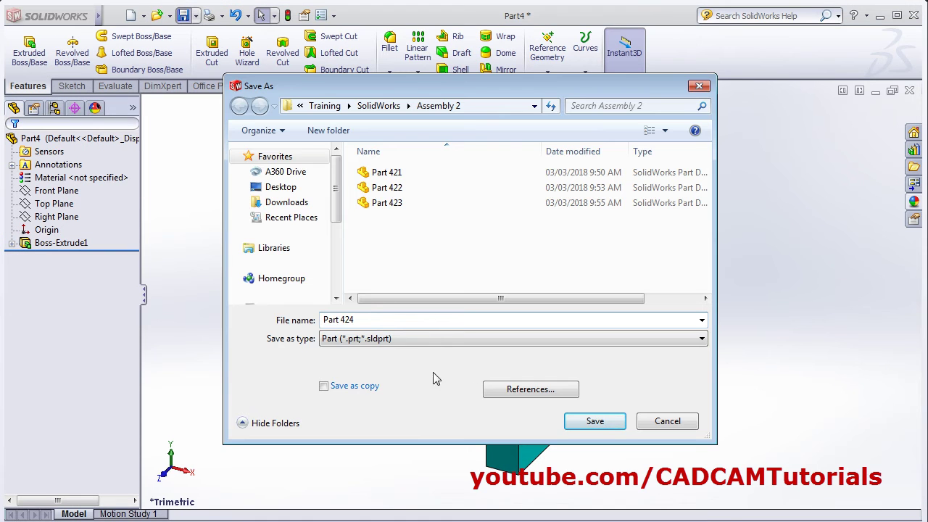
{"action": "key", "text": "Return"}
- Review the assembly sheet in the reference PDF and create a new assembly document
{"action": "key", "text": "alt+Tab"}
{"action": "scroll", "coordinate": [339, 317], "scroll_direction": "down", "scroll_amount": 3}
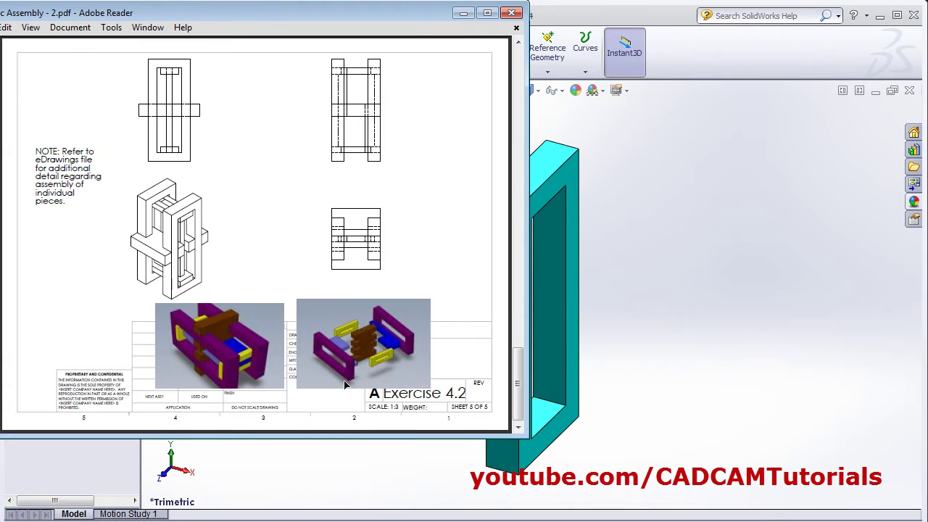
{"action": "key", "text": "alt+Tab"}
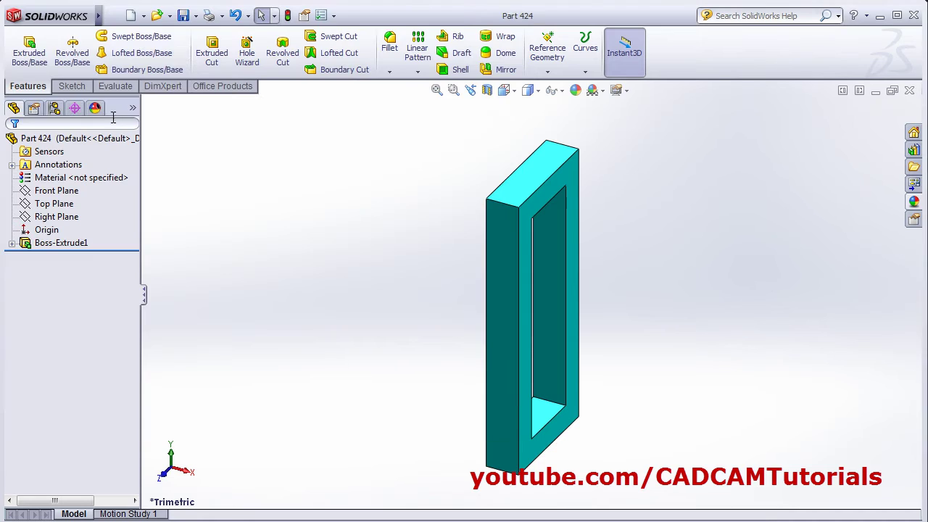
{"action": "left_click", "coordinate": [131, 16]}
{"action": "left_click", "coordinate": [267, 270]}
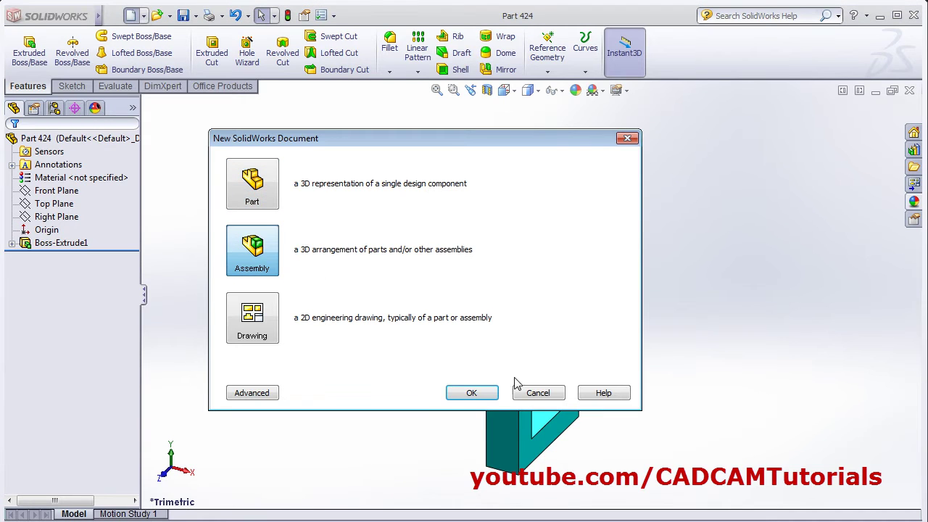
{"action": "left_click", "coordinate": [471, 392]}
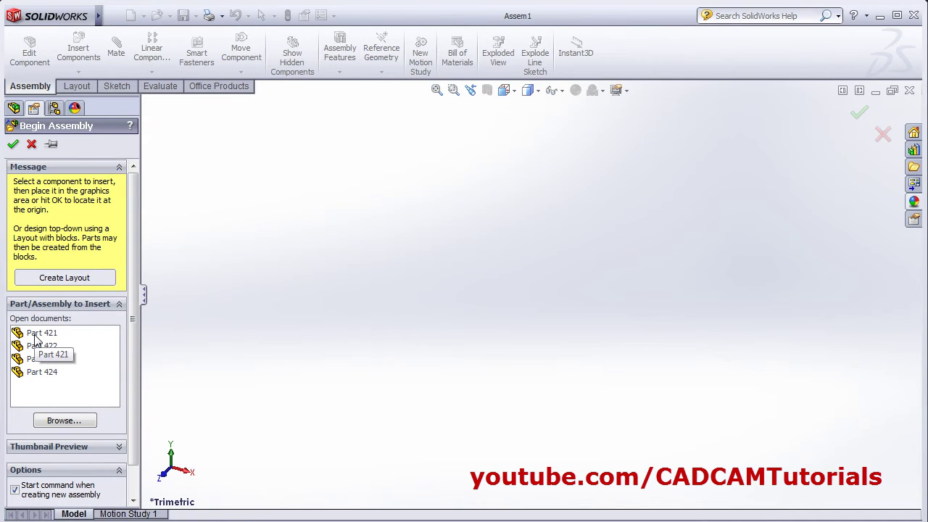
- Insert Part 421 into the assembly as the first component and compare it with the assembly sheet
{"action": "left_click", "coordinate": [37, 335]}
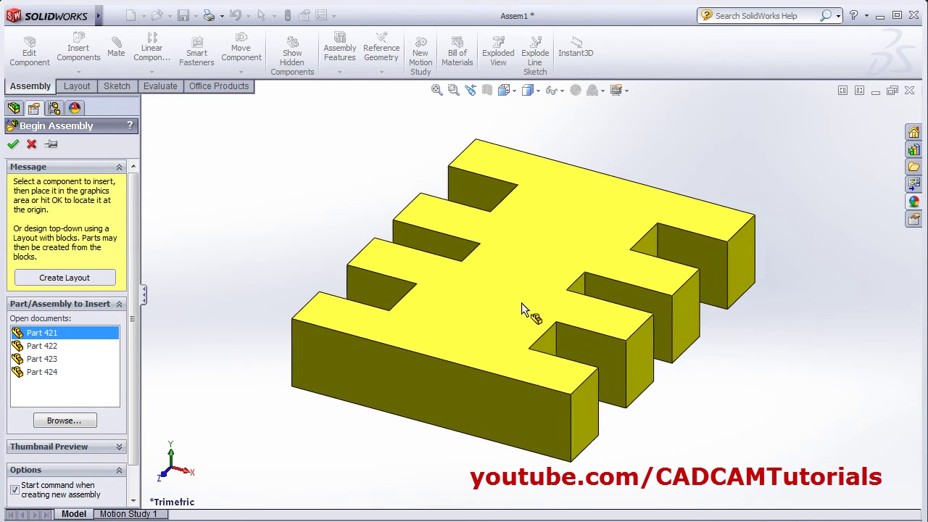
{"action": "left_click", "coordinate": [449, 333]}
{"action": "key", "text": "alt+Tab"}
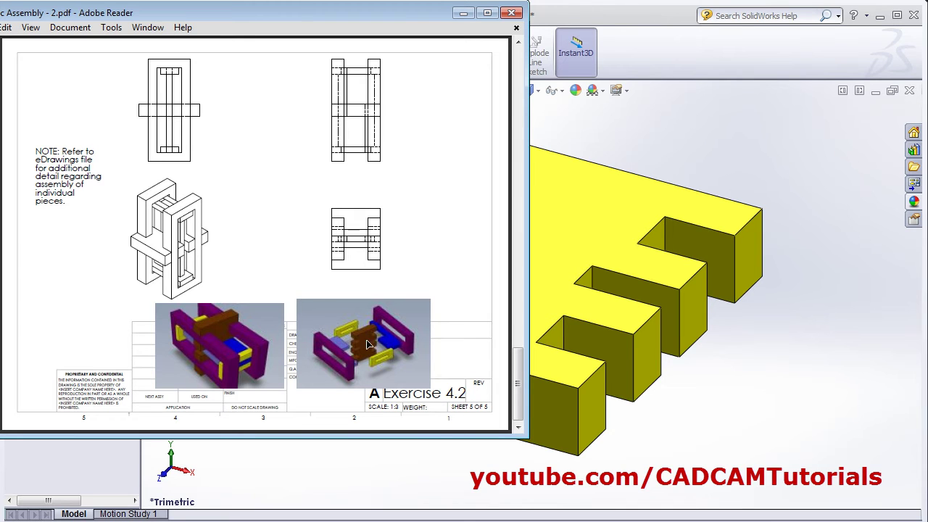
- Insert Part 422 into the assembly and place it beside Part 421
{"action": "key", "text": "alt+Tab"}
{"action": "left_click", "coordinate": [78, 51]}
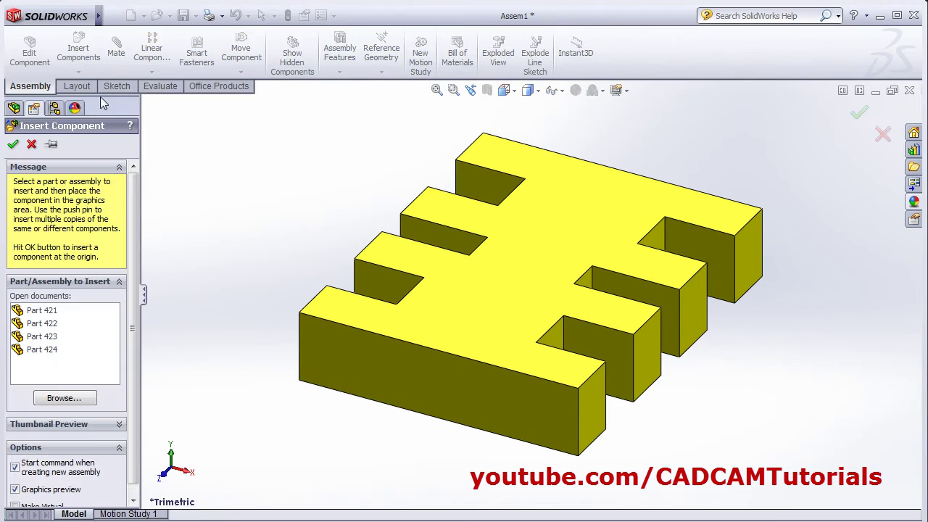
{"action": "left_click", "coordinate": [46, 326]}
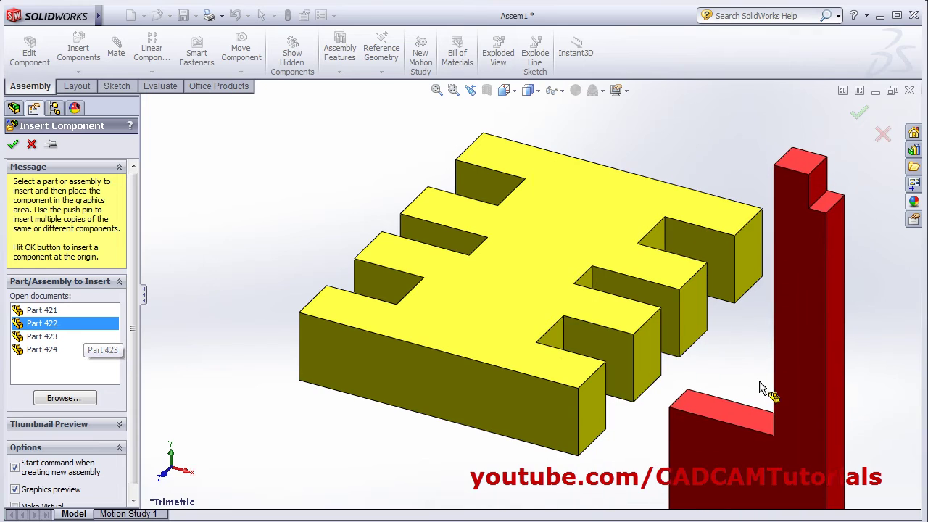
{"action": "left_click", "coordinate": [754, 382]}
- Add a coincident mate between the inner face of Part 422's long arm and the inner end face of Part 421's middle notch
{"action": "middle_click_drag", "start_coordinate": [609, 382], "coordinate": [593, 418]}
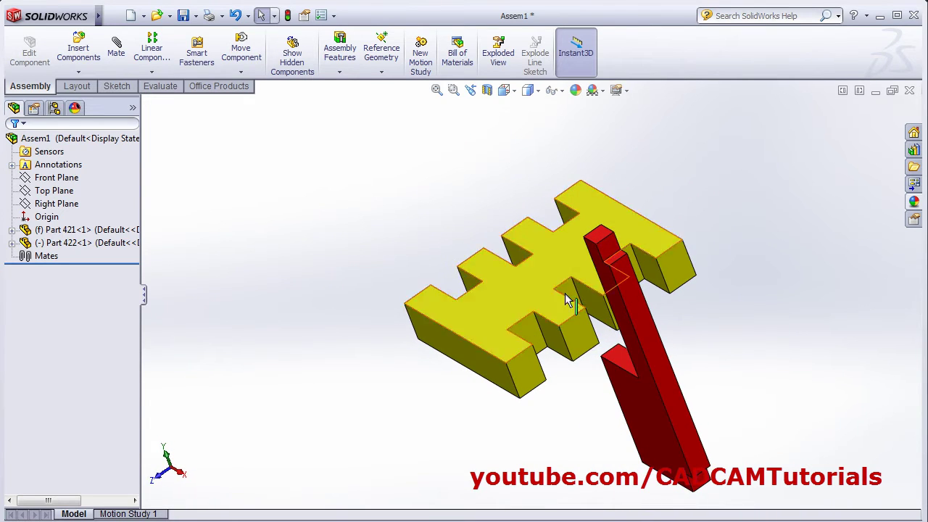
{"action": "middle_click_drag", "start_coordinate": [563, 381], "coordinate": [622, 393]}
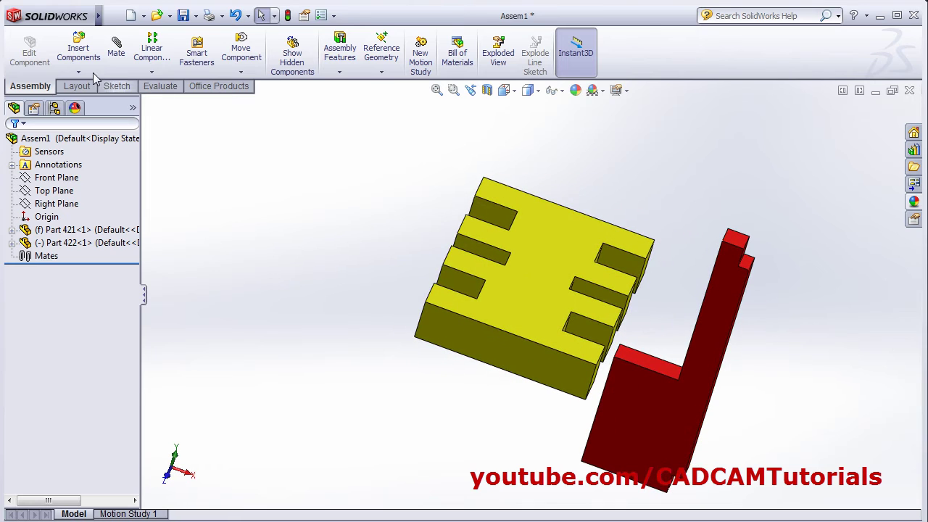
{"action": "left_click", "coordinate": [116, 48]}
{"action": "middle_click_drag", "start_coordinate": [338, 273], "coordinate": [398, 339]}
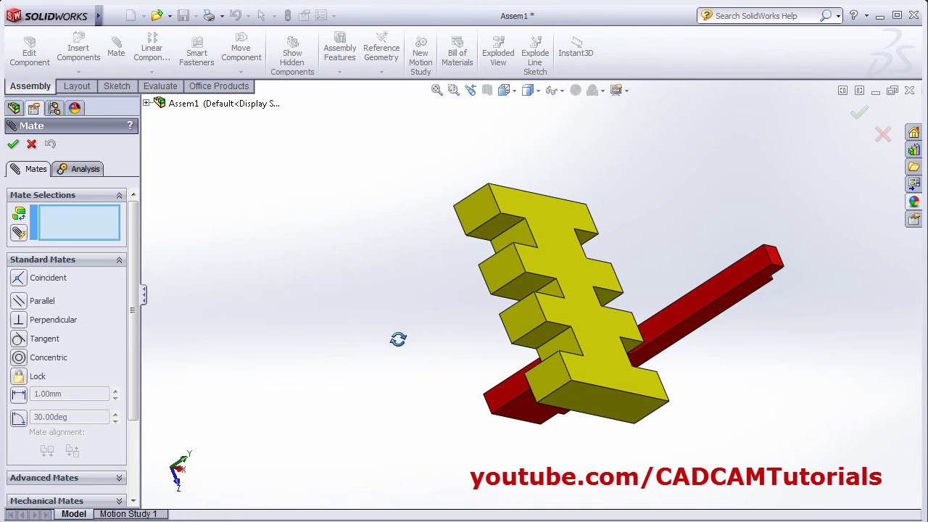
{"action": "left_click", "coordinate": [701, 297]}
{"action": "middle_click_drag", "start_coordinate": [739, 387], "coordinate": [580, 310]}
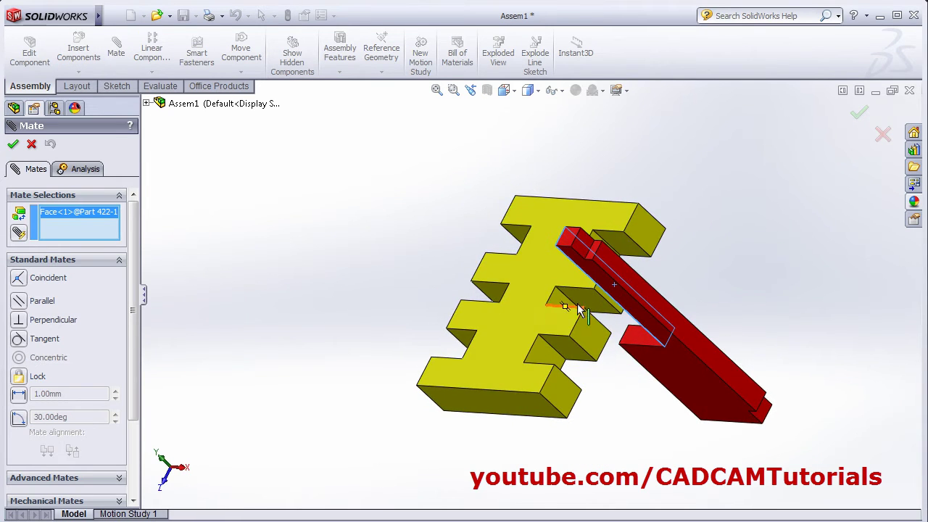
{"action": "left_click", "coordinate": [562, 302]}
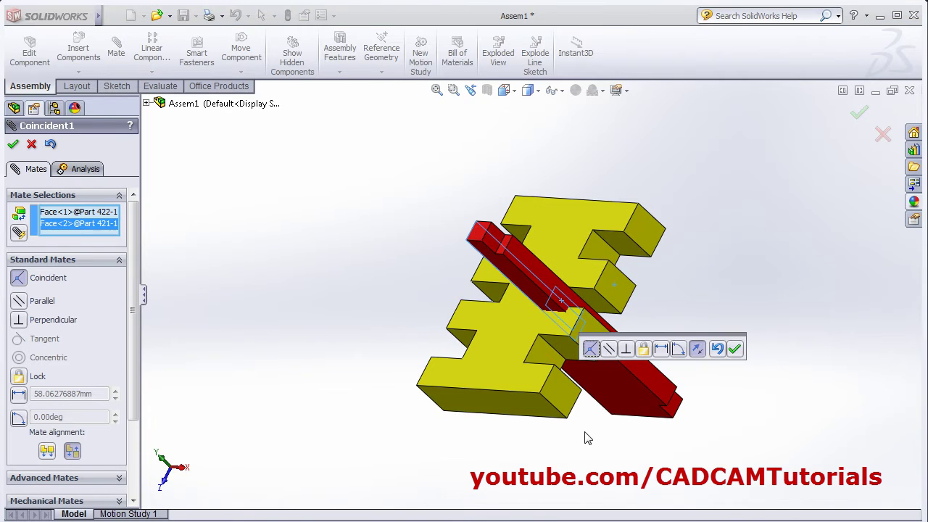
{"action": "middle_click_drag", "start_coordinate": [569, 458], "coordinate": [655, 437]}
{"action": "left_click", "coordinate": [735, 350]}
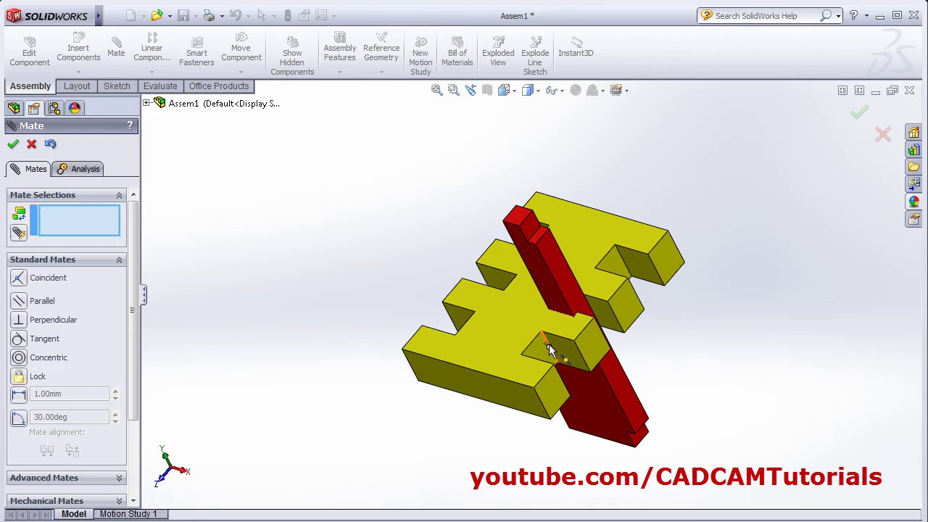
- Add a coincident mate between the broad side face of Part 422 and the side wall of the same Part 421 notch
{"action": "left_click", "coordinate": [556, 303]}
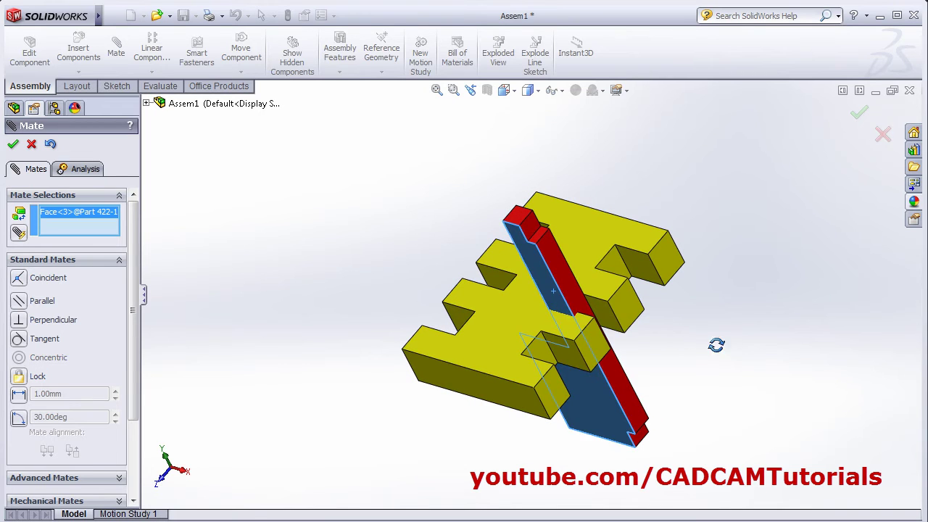
{"action": "middle_click_drag", "start_coordinate": [715, 343], "coordinate": [685, 428]}
{"action": "left_click", "coordinate": [558, 377]}
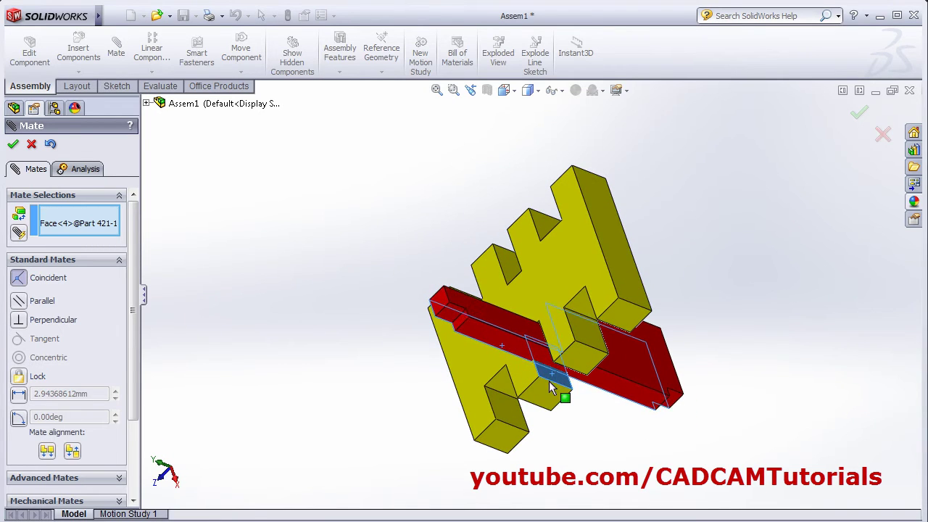
{"action": "left_click", "coordinate": [722, 464]}
- Mate the broad comb-shaped face of Part 421 coincident with the small end face at the base of Part 422's slot
{"action": "middle_click_drag", "start_coordinate": [725, 470], "coordinate": [490, 385]}
{"action": "left_click", "coordinate": [562, 342]}
{"action": "scroll", "coordinate": [535, 321], "scroll_direction": "down", "scroll_amount": 6}
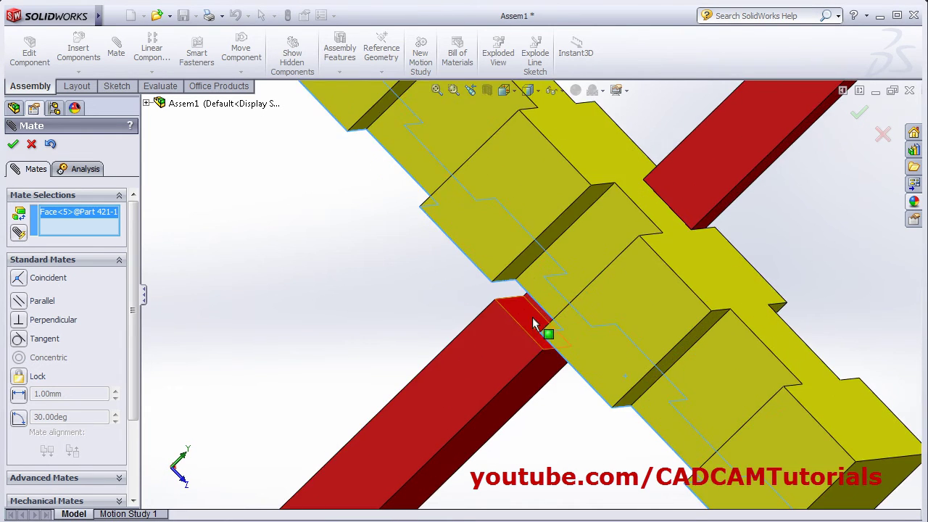
{"action": "left_click", "coordinate": [524, 323]}
{"action": "scroll", "coordinate": [652, 366], "scroll_direction": "up", "scroll_amount": 5}
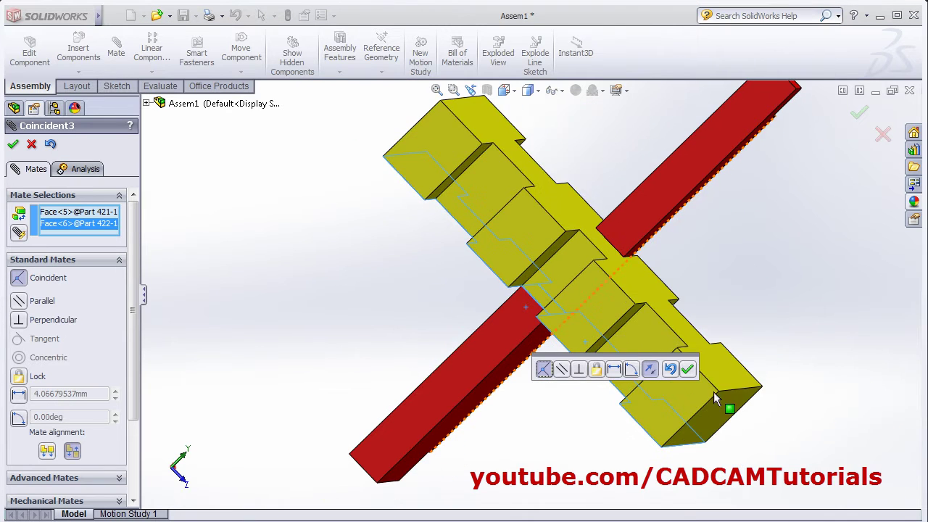